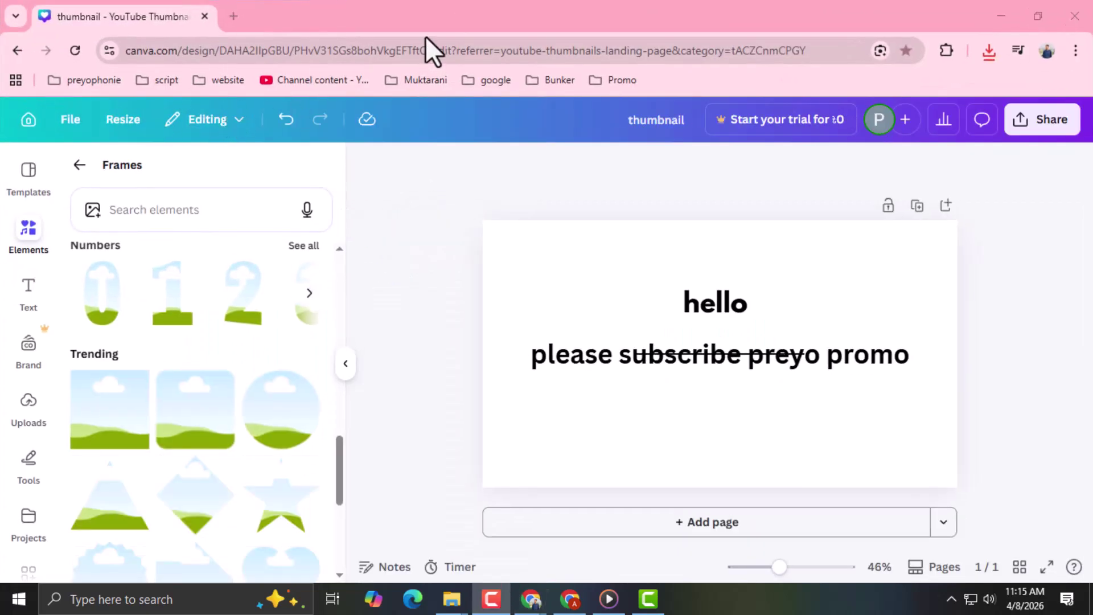
Leave the current thumbnail design and create a new blank presentation from the home page.
{"action": "left_click", "coordinate": [31, 535]}
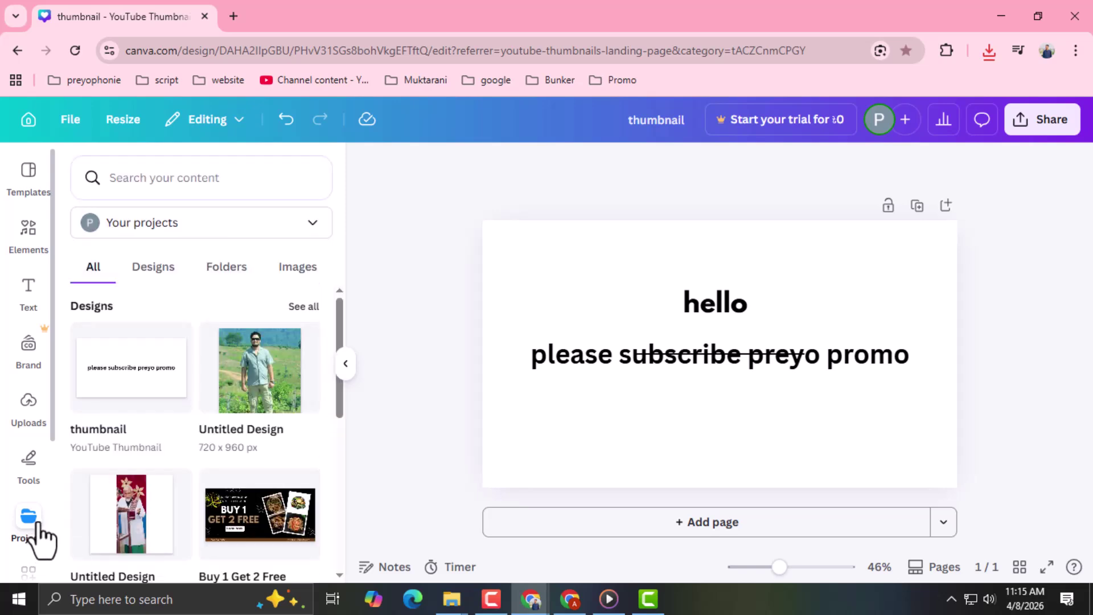
{"action": "left_click", "coordinate": [25, 119]}
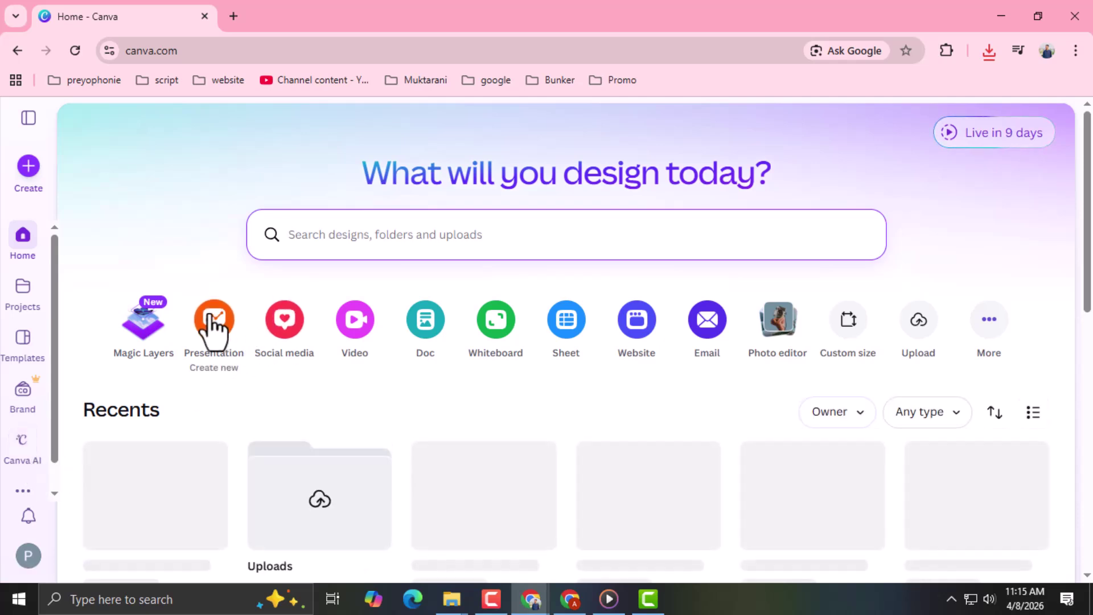
{"action": "left_click", "coordinate": [212, 317]}
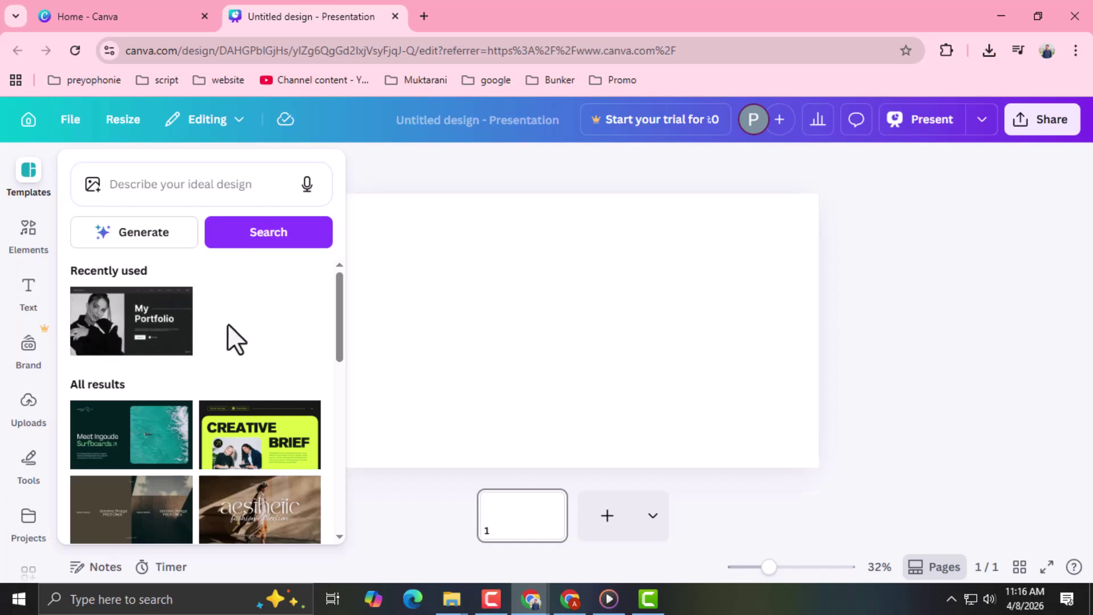
{"action": "left_click", "coordinate": [569, 299]}
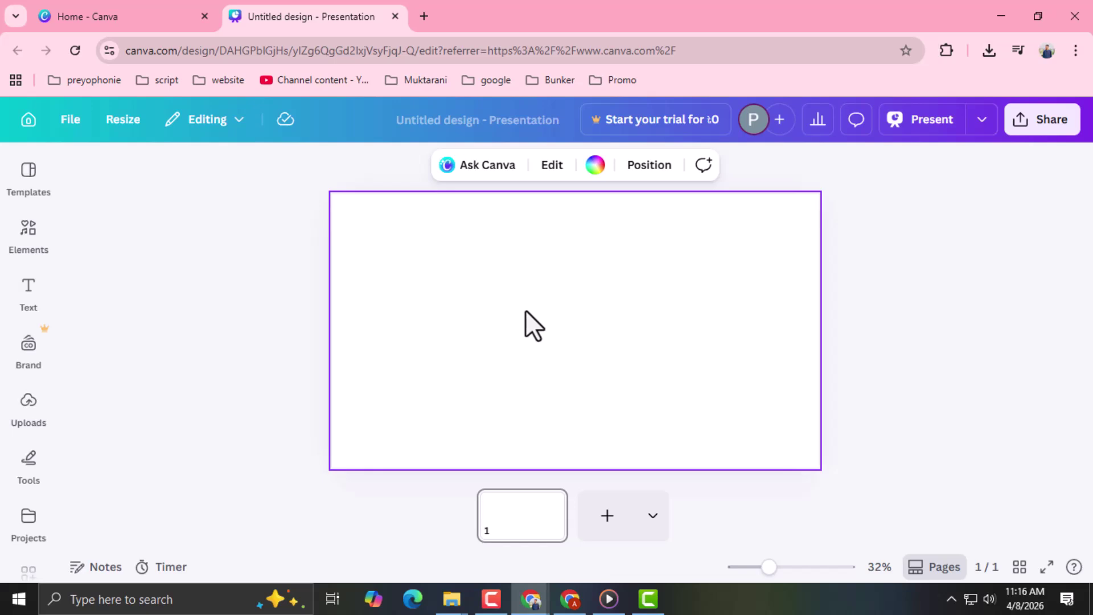
Search the elements library for "table".
{"action": "left_click", "coordinate": [29, 239]}
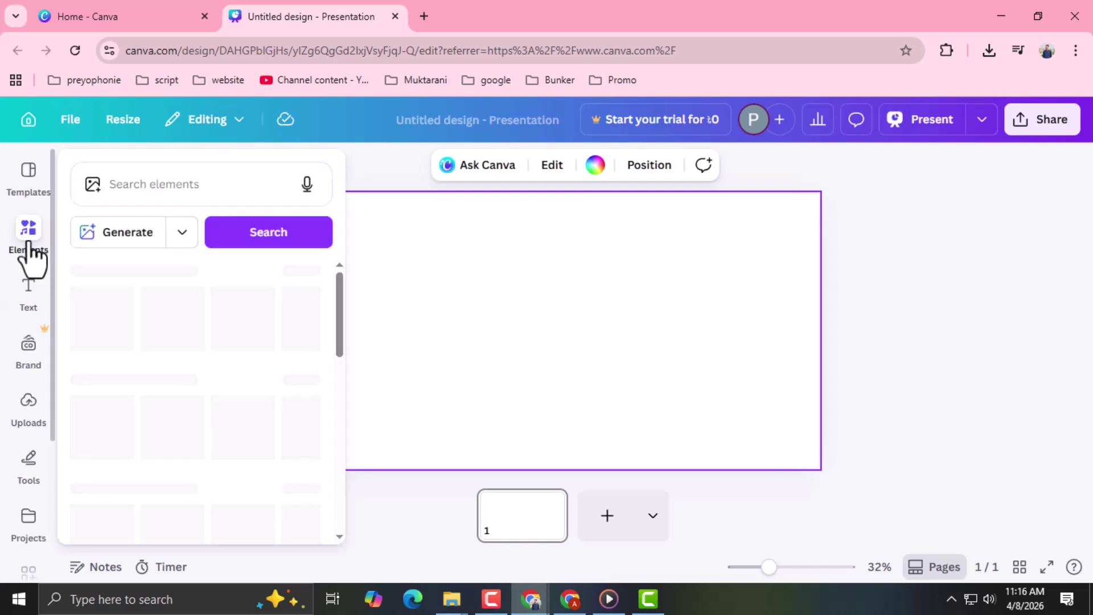
{"action": "left_click", "coordinate": [144, 179]}
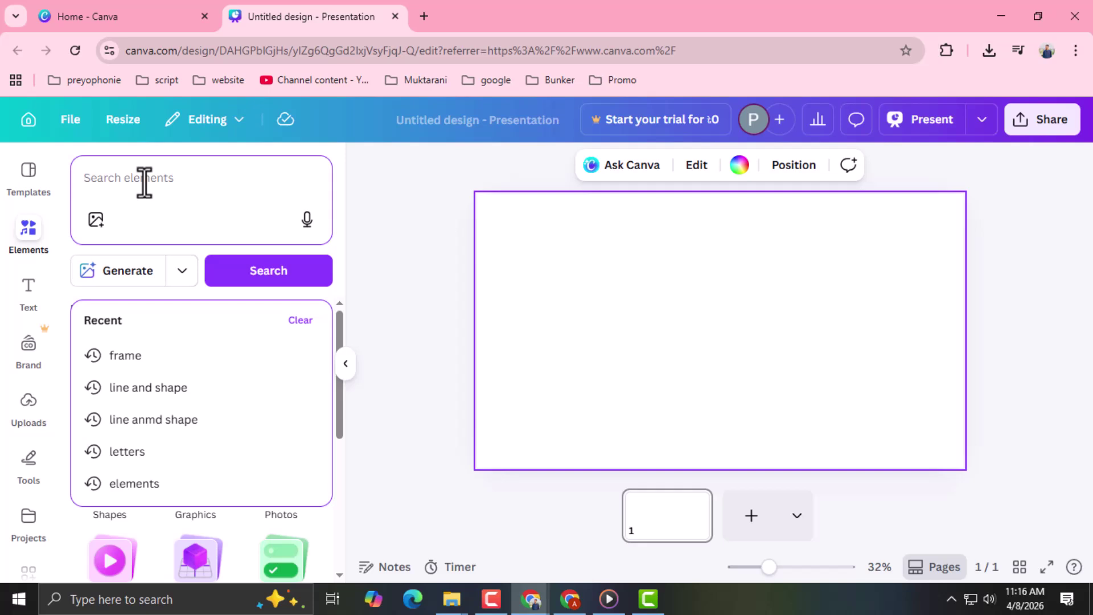
{"action": "type", "text": "t"}
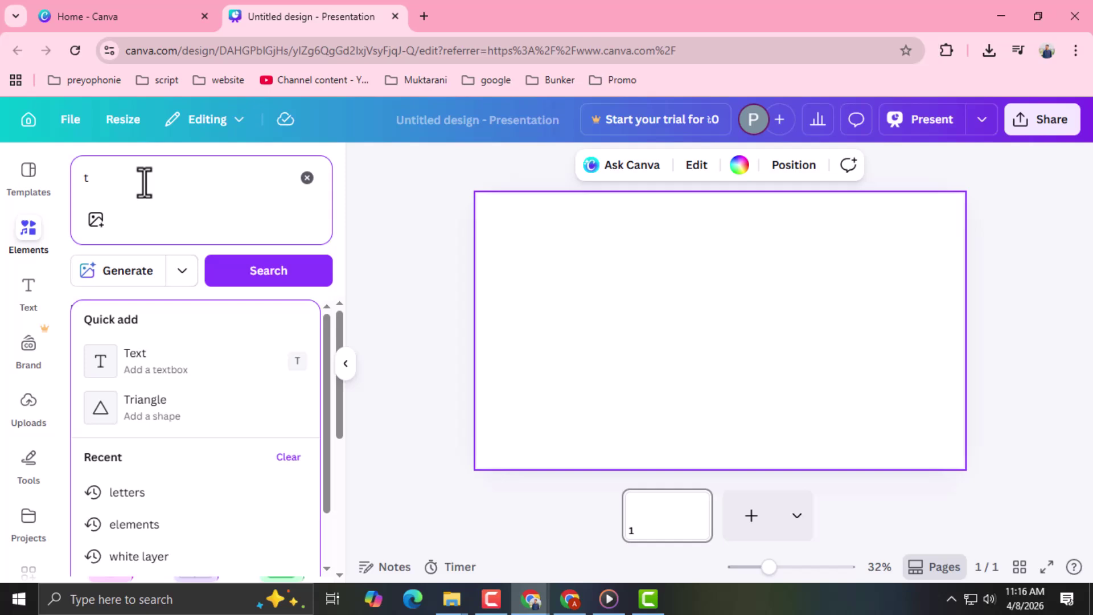
{"action": "type", "text": "able"}
{"action": "key", "text": "Return"}
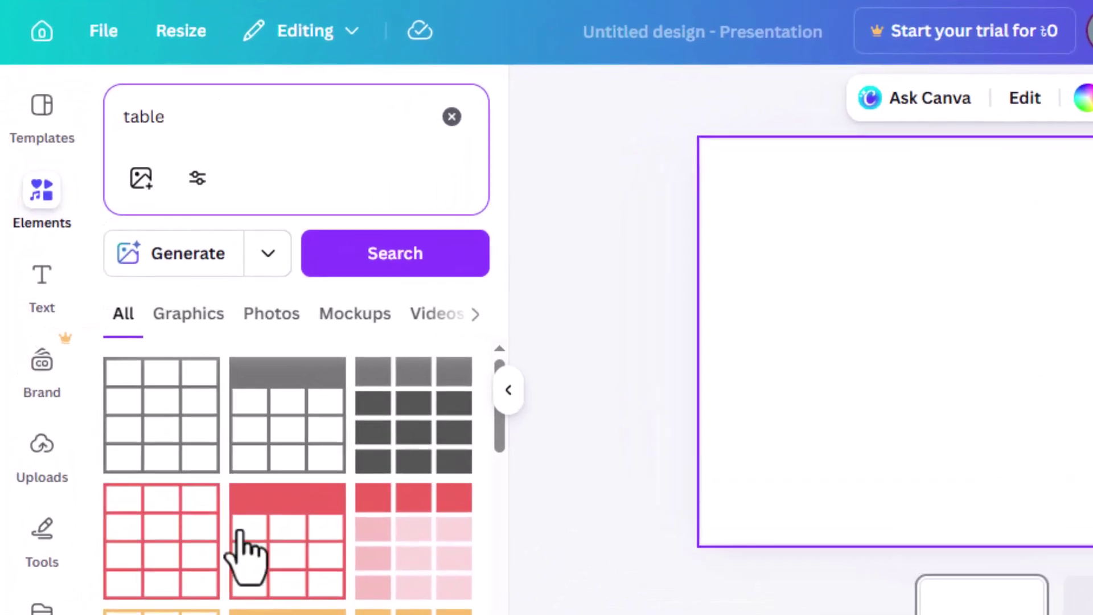
Add the red grid, grey grid and orange-header tables to the slide, and move the orange-header table to the slide's upper-left area.
{"action": "left_click", "coordinate": [146, 535]}
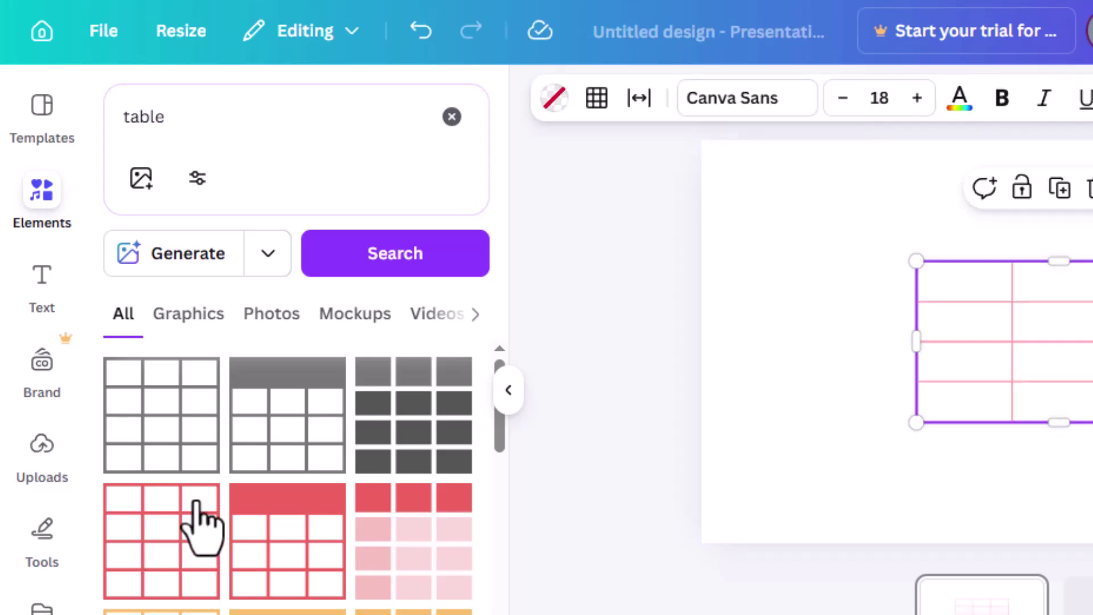
{"action": "left_click", "coordinate": [163, 436]}
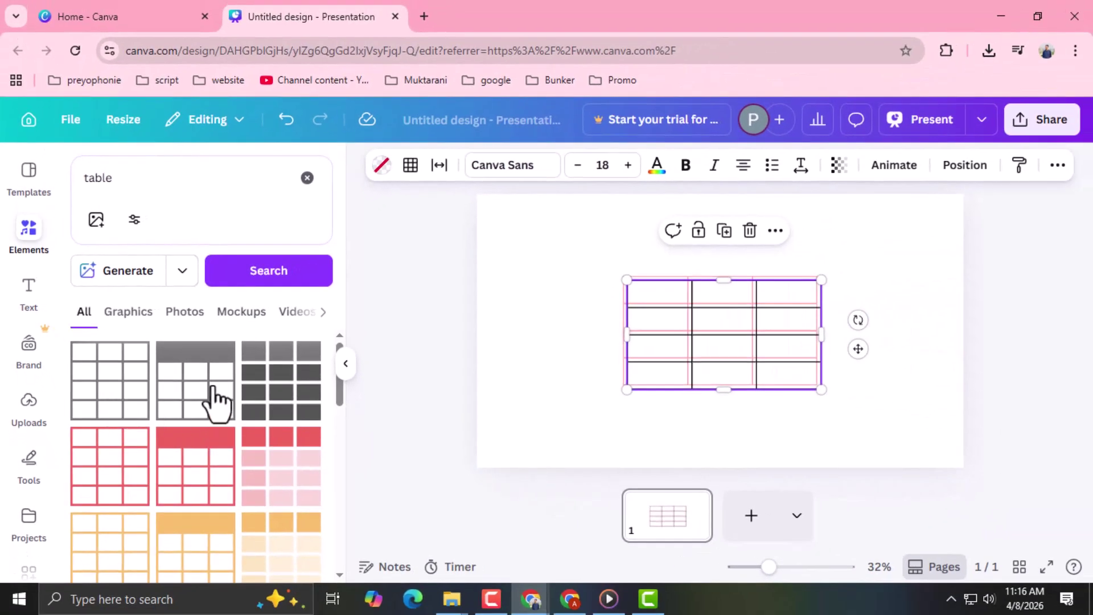
{"action": "left_click", "coordinate": [212, 551]}
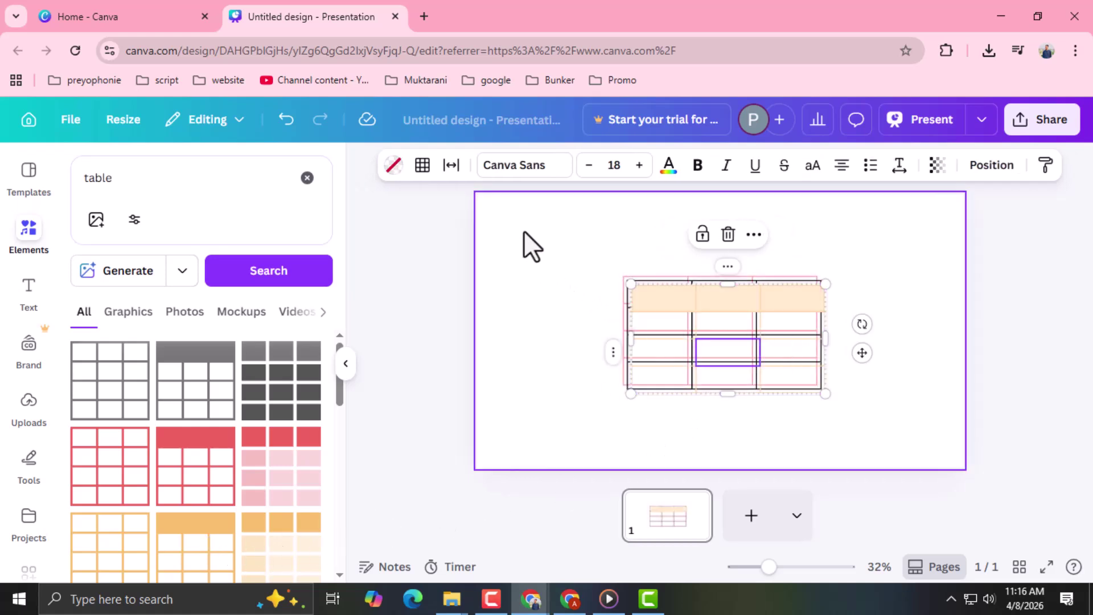
{"action": "left_click", "coordinate": [715, 299]}
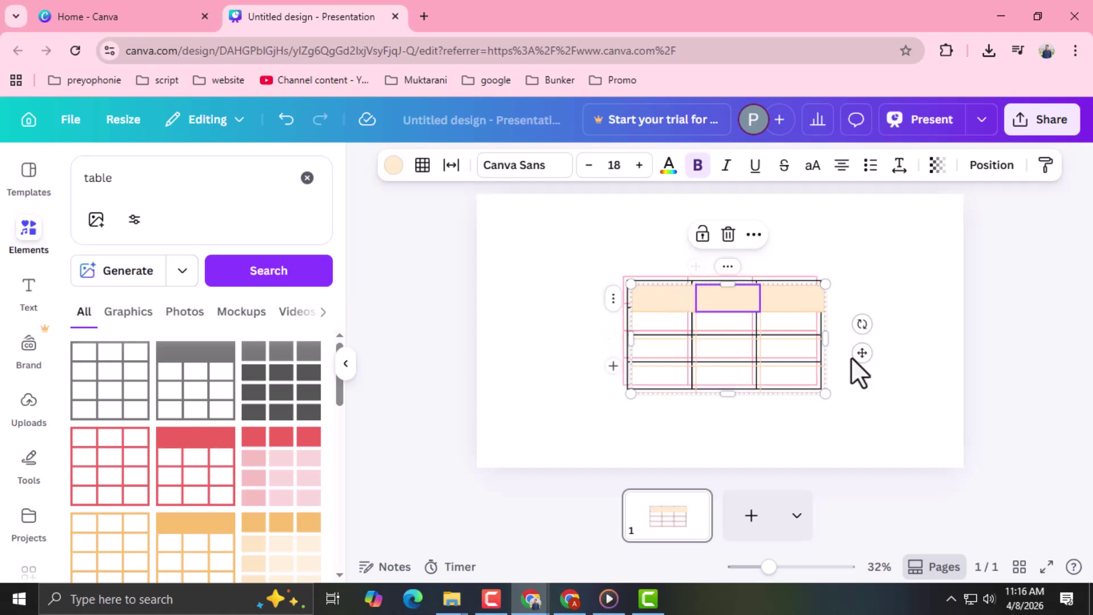
{"action": "left_click_drag", "start_coordinate": [861, 353], "coordinate": [657, 189]}
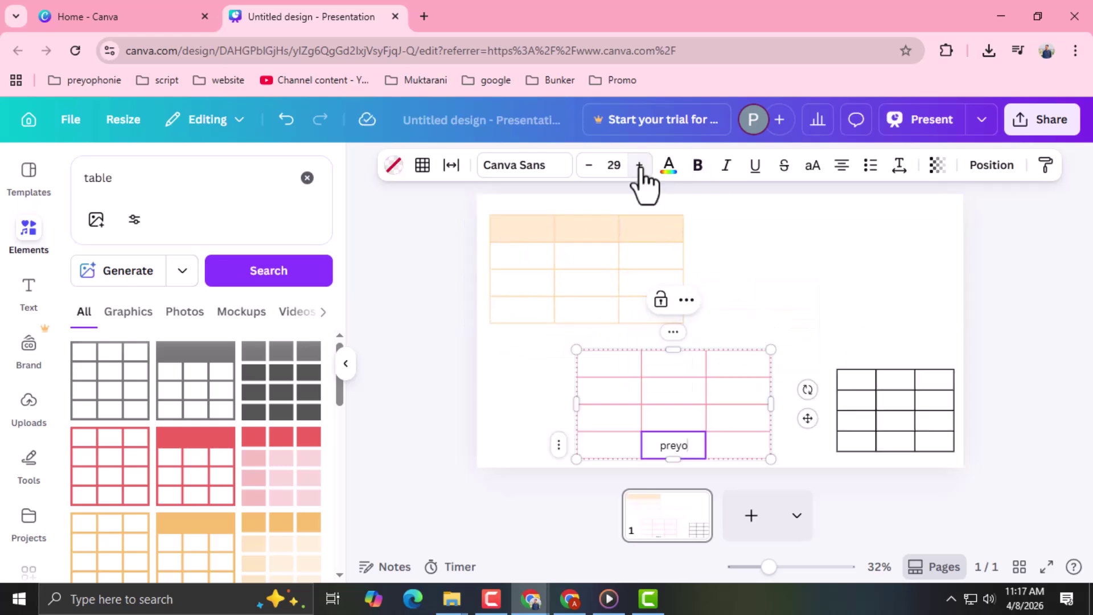
Increase the font size of "preyo" in the pink table's bottom middle cell to 39.
{"action": "left_click", "coordinate": [639, 168]}
{"action": "left_click", "coordinate": [639, 167]}
{"action": "left_click", "coordinate": [640, 168]}
{"action": "left_click", "coordinate": [639, 168]}
{"action": "left_click", "coordinate": [639, 168]}
{"action": "left_click", "coordinate": [639, 168]}
{"action": "left_click", "coordinate": [639, 168]}
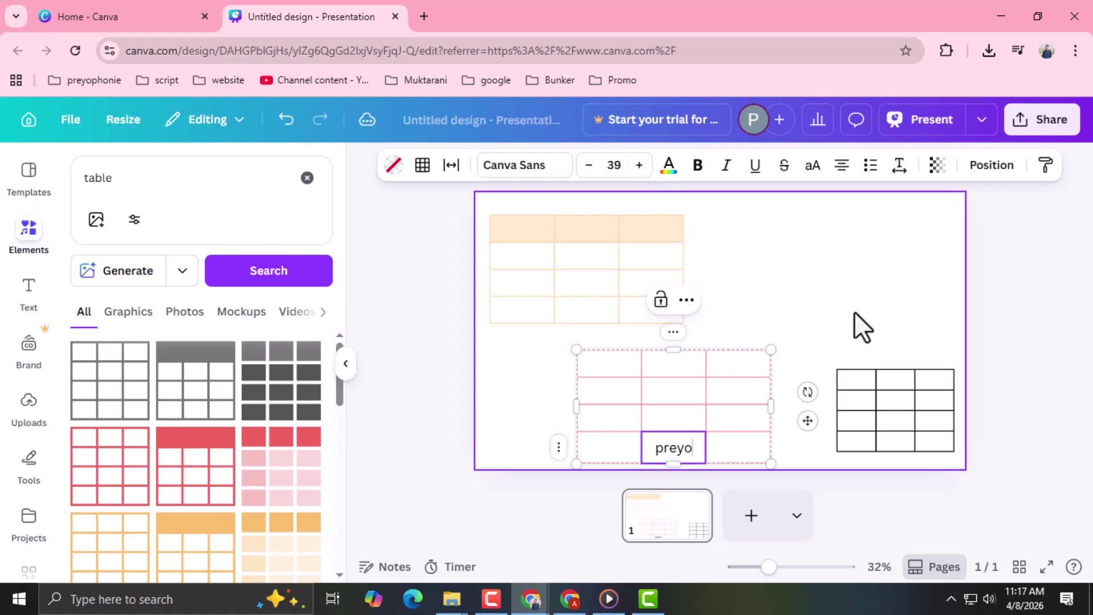
{"action": "key", "text": "Escape"}
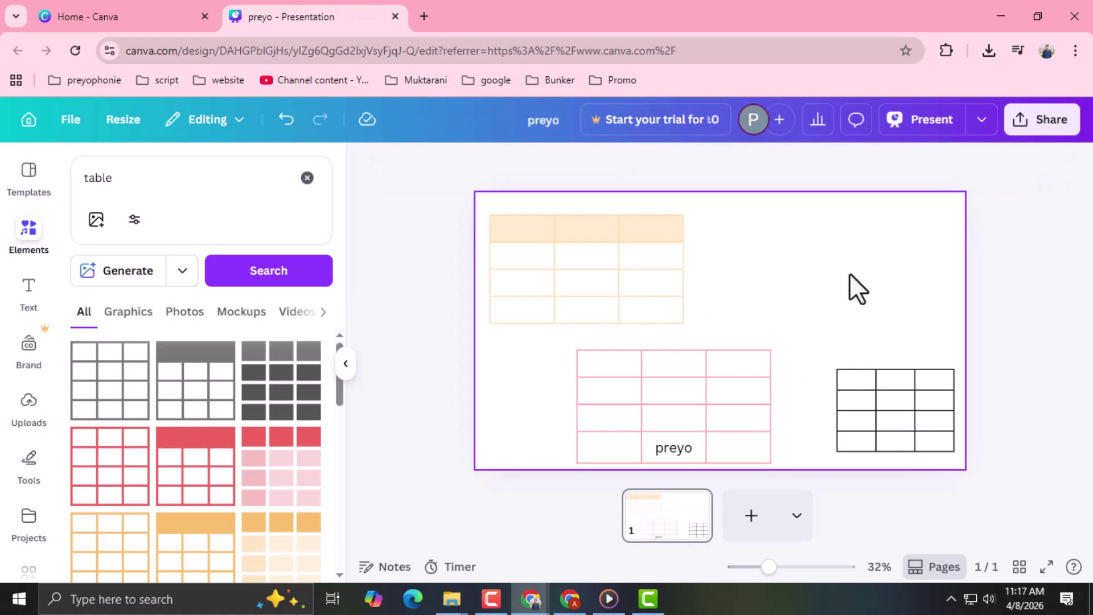
Examine the page's position settings, covering the arrange options and the lists of all and overlapping layers.
{"action": "left_click", "coordinate": [857, 287]}
{"action": "left_click", "coordinate": [806, 168]}
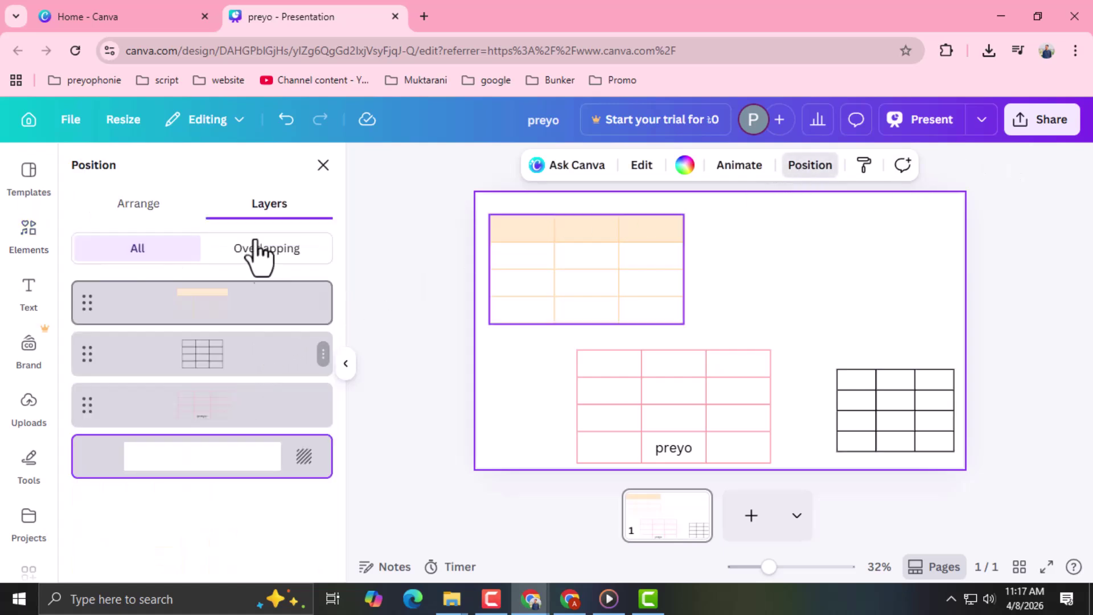
{"action": "left_click", "coordinate": [118, 221]}
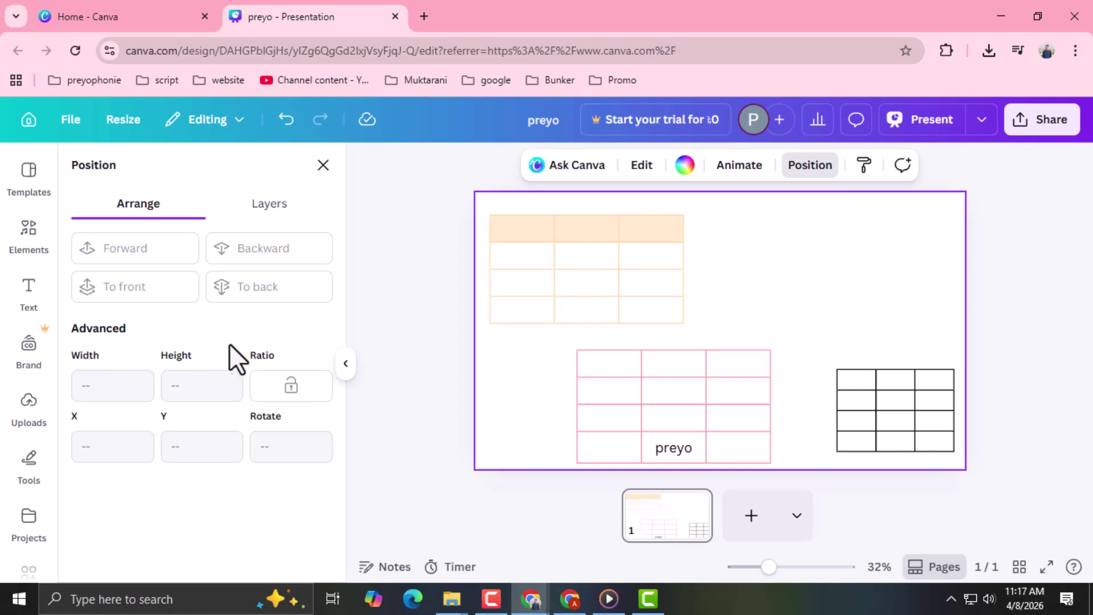
{"action": "left_click", "coordinate": [277, 216]}
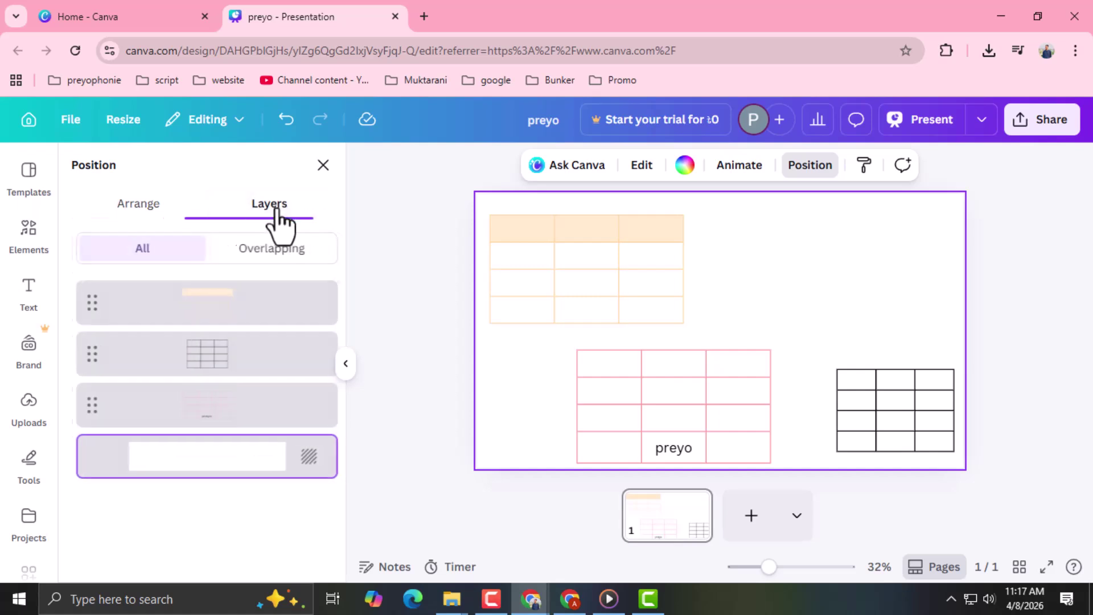
{"action": "left_click", "coordinate": [272, 251]}
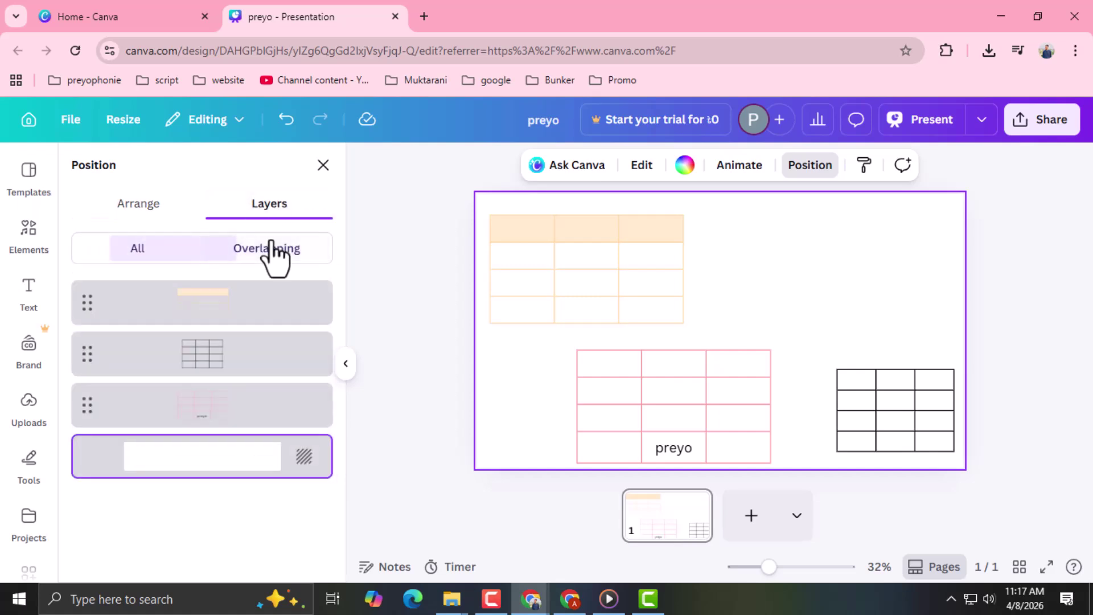
{"action": "left_click", "coordinate": [140, 254]}
{"action": "left_click", "coordinate": [143, 205]}
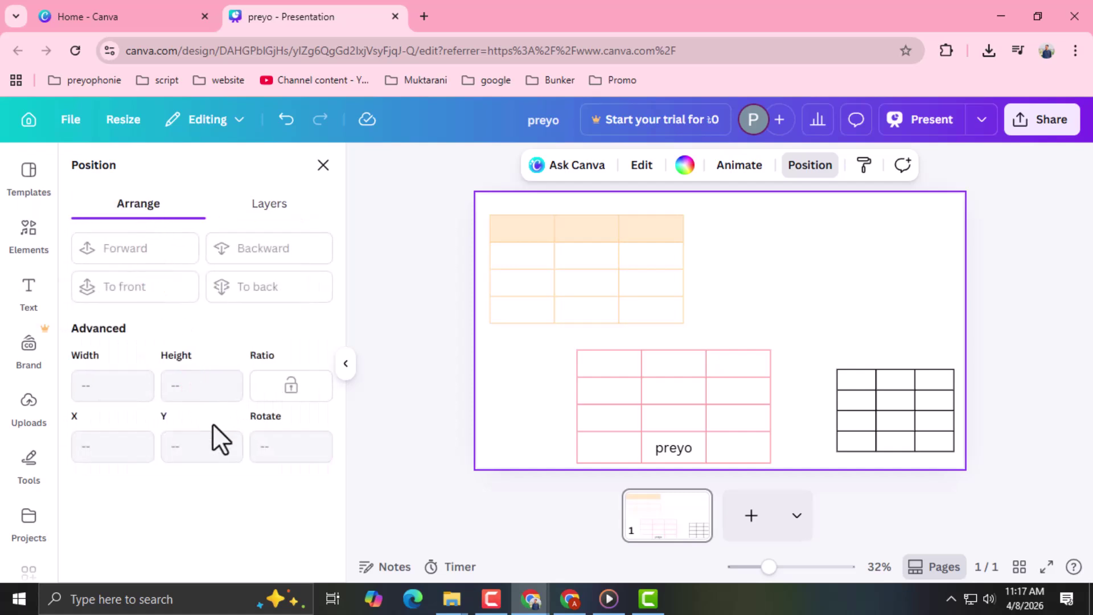
{"action": "left_click", "coordinate": [323, 165]}
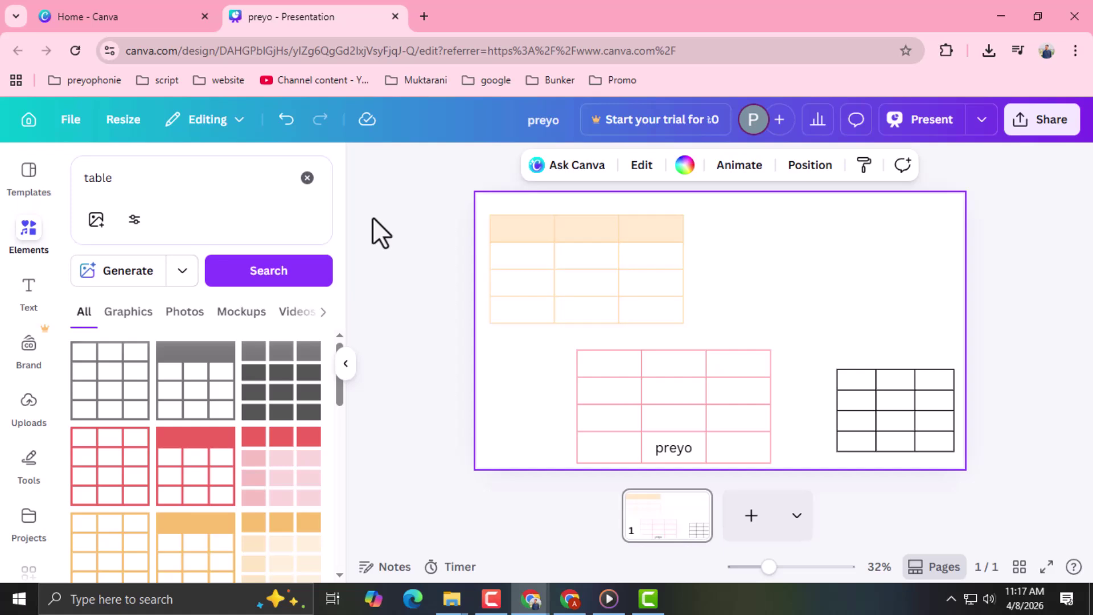
{"action": "left_click", "coordinate": [565, 285]}
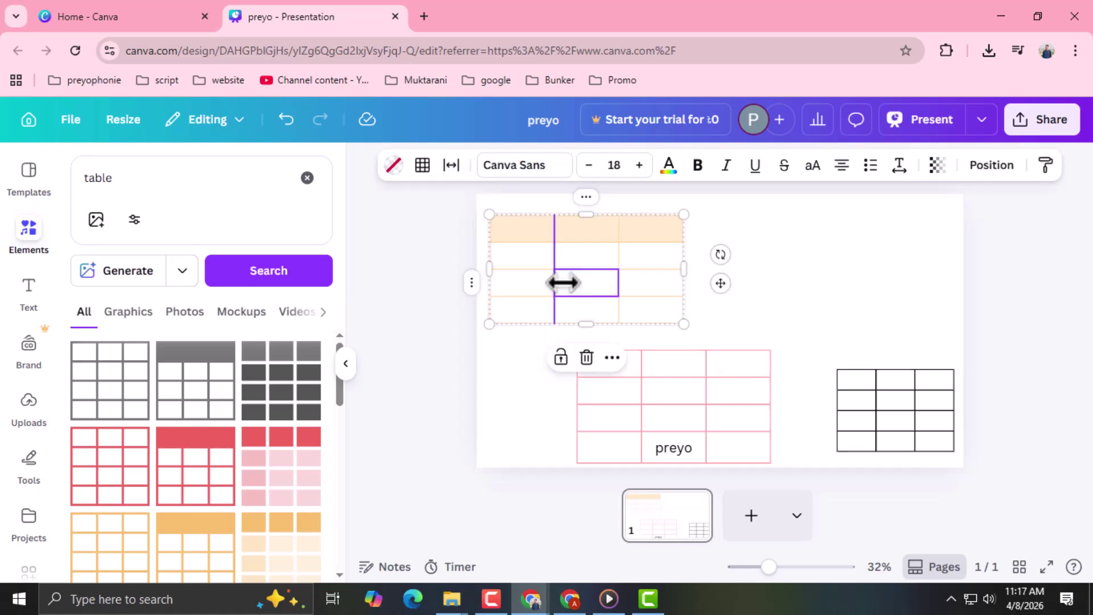
{"action": "left_click", "coordinate": [504, 282]}
{"action": "left_click", "coordinate": [538, 251]}
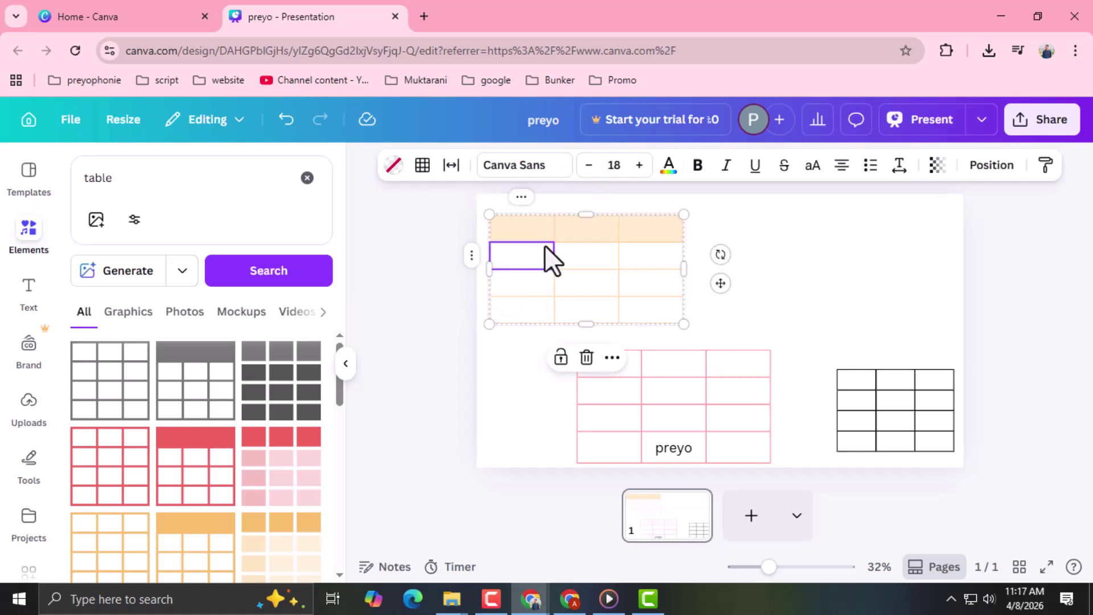
{"action": "left_click", "coordinate": [879, 254]}
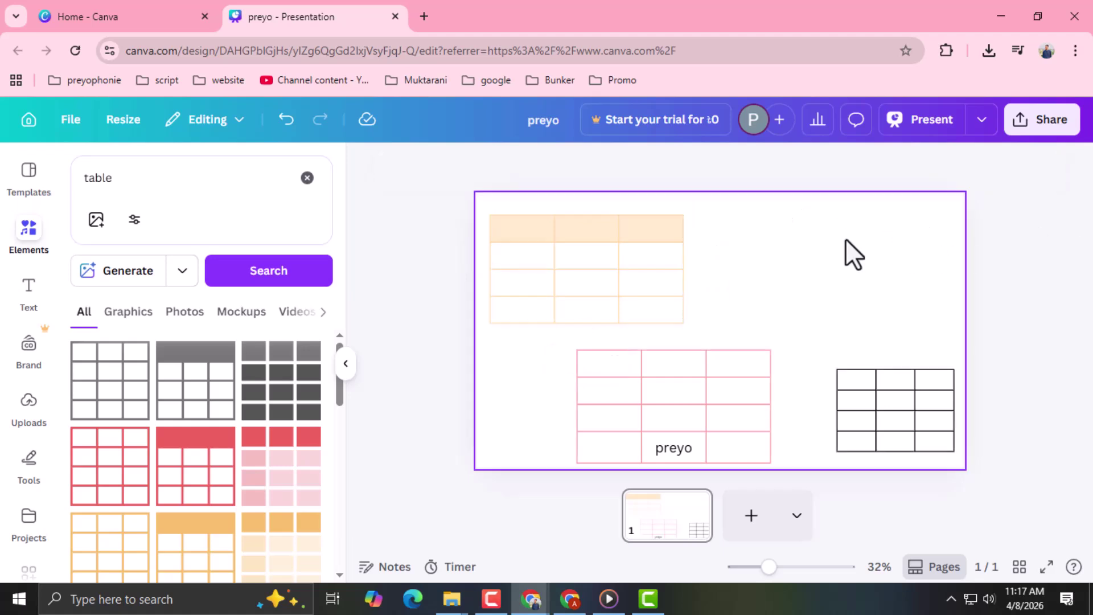
Fill the last header cell of the orange-header table with dark orange from the default solid colors.
{"action": "left_click", "coordinate": [666, 228]}
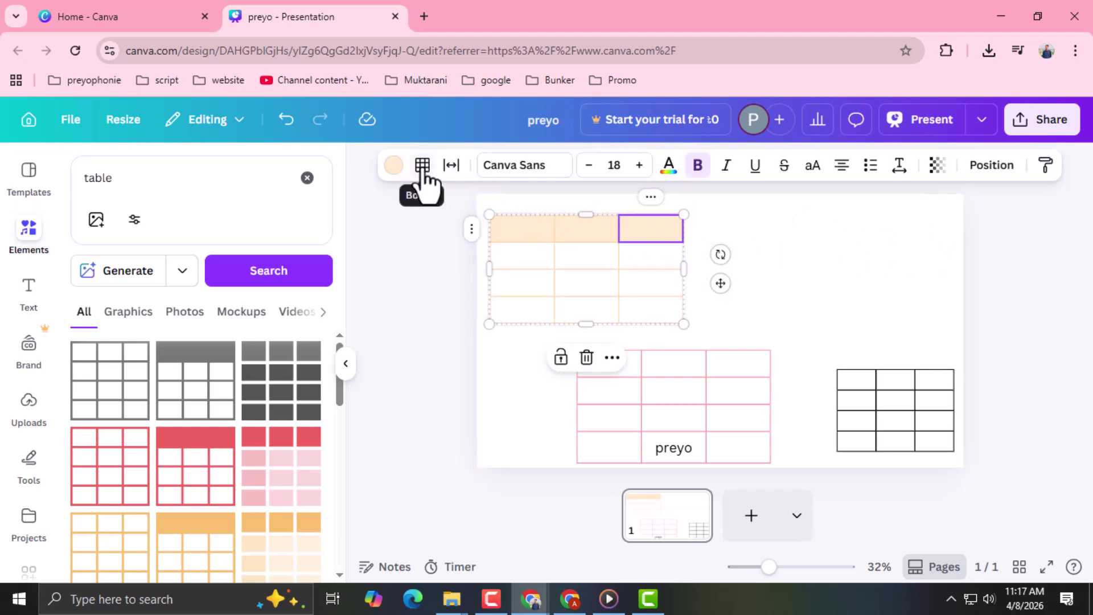
{"action": "left_click", "coordinate": [422, 165]}
{"action": "left_click", "coordinate": [451, 165]}
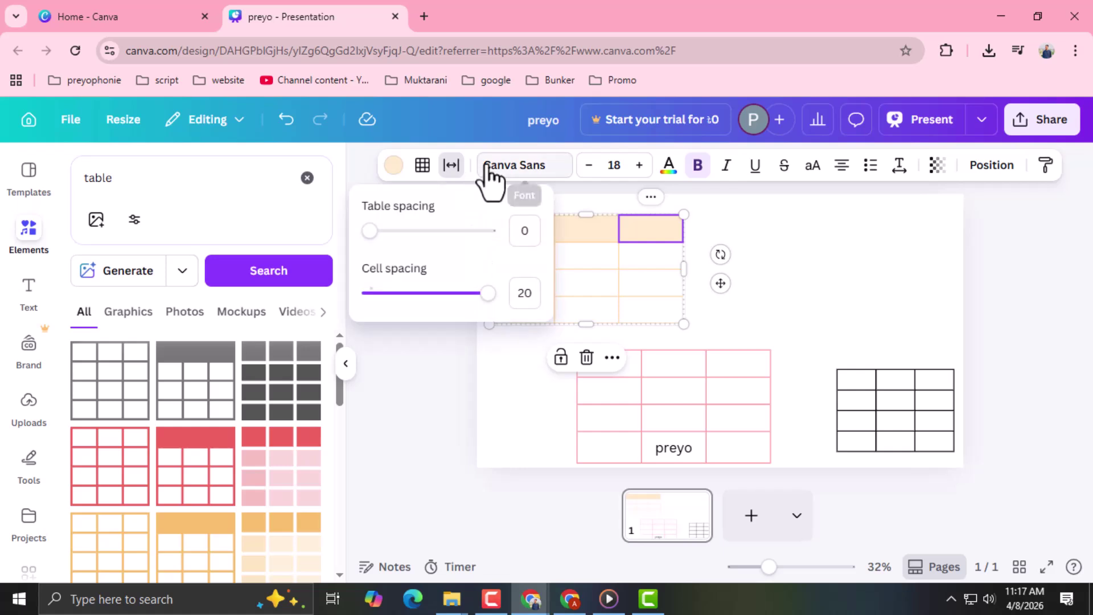
{"action": "left_click", "coordinate": [388, 167]}
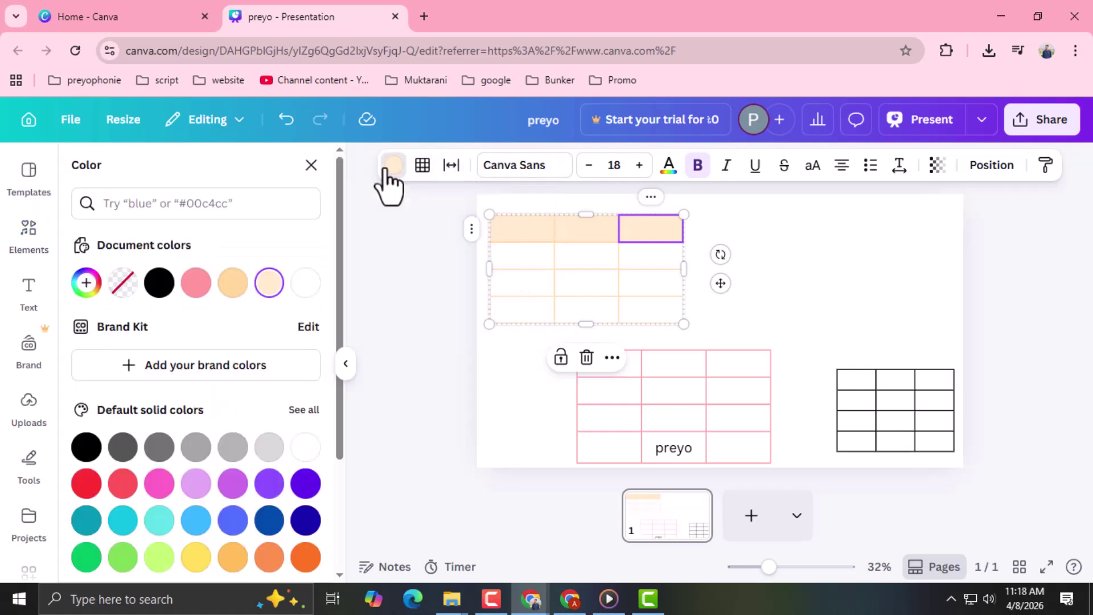
{"action": "scroll", "coordinate": [166, 310], "scroll_direction": "down", "scroll_amount": 3}
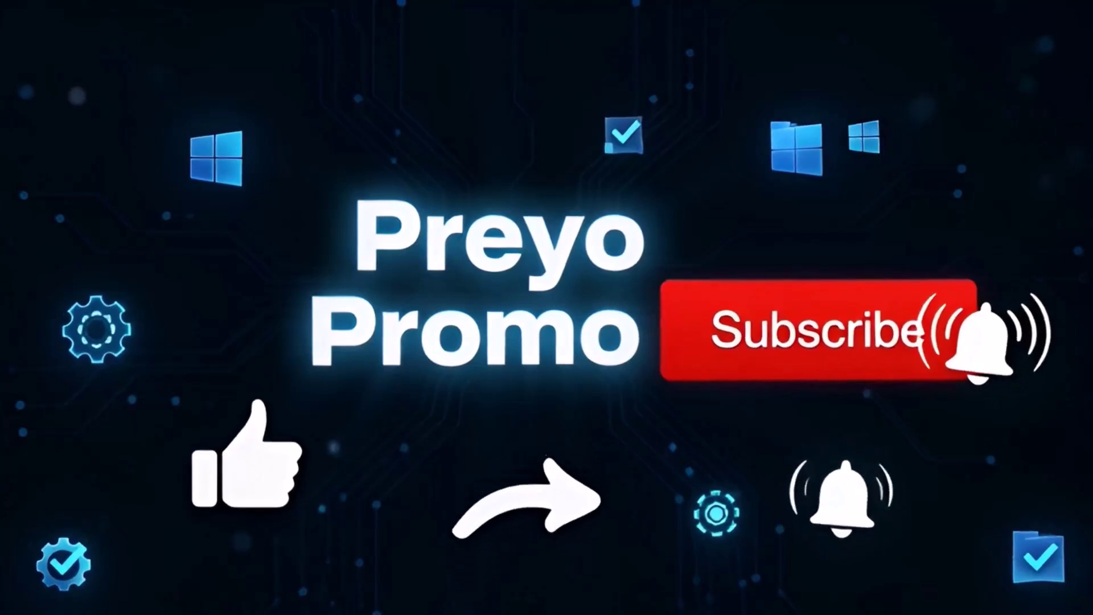
{"action": "left_click", "coordinate": [306, 401]}
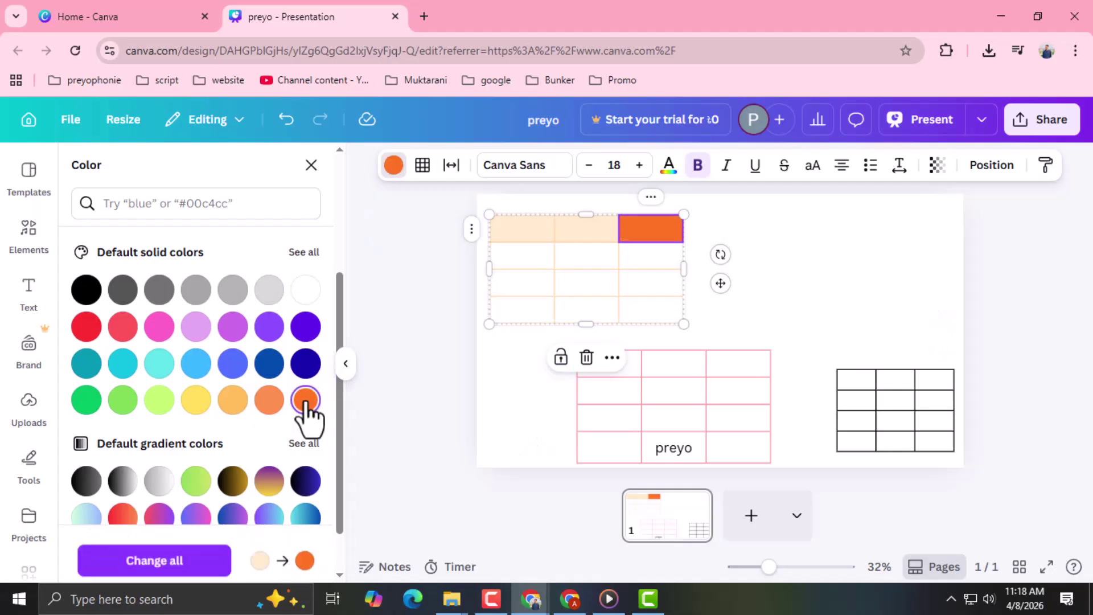
{"action": "left_click", "coordinate": [409, 299]}
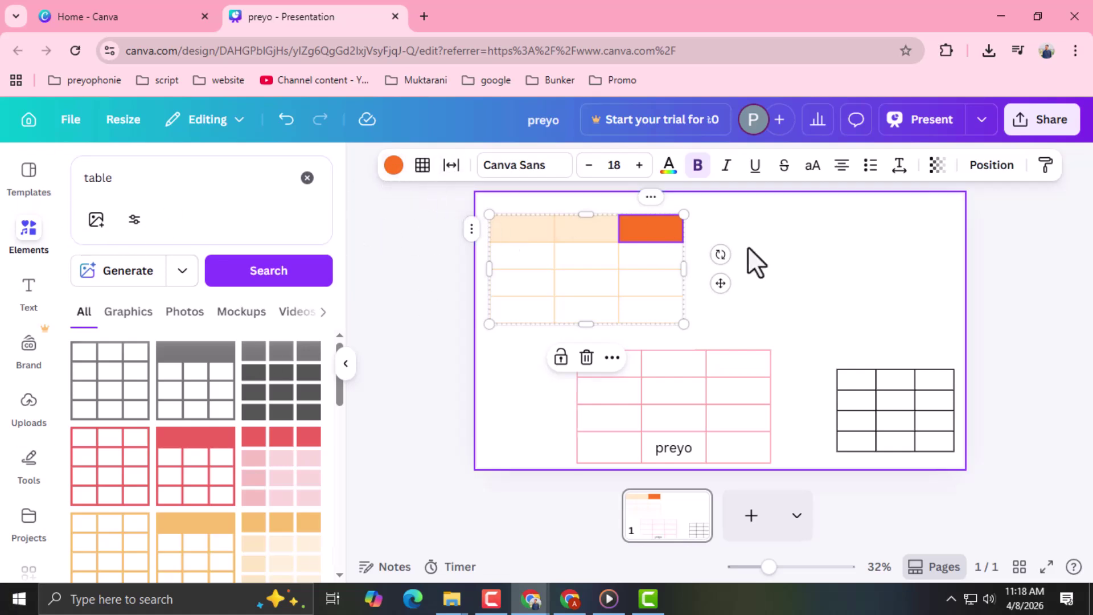
Clear the "table" search from the elements library and look through the available side tools.
{"action": "left_click", "coordinate": [307, 178]}
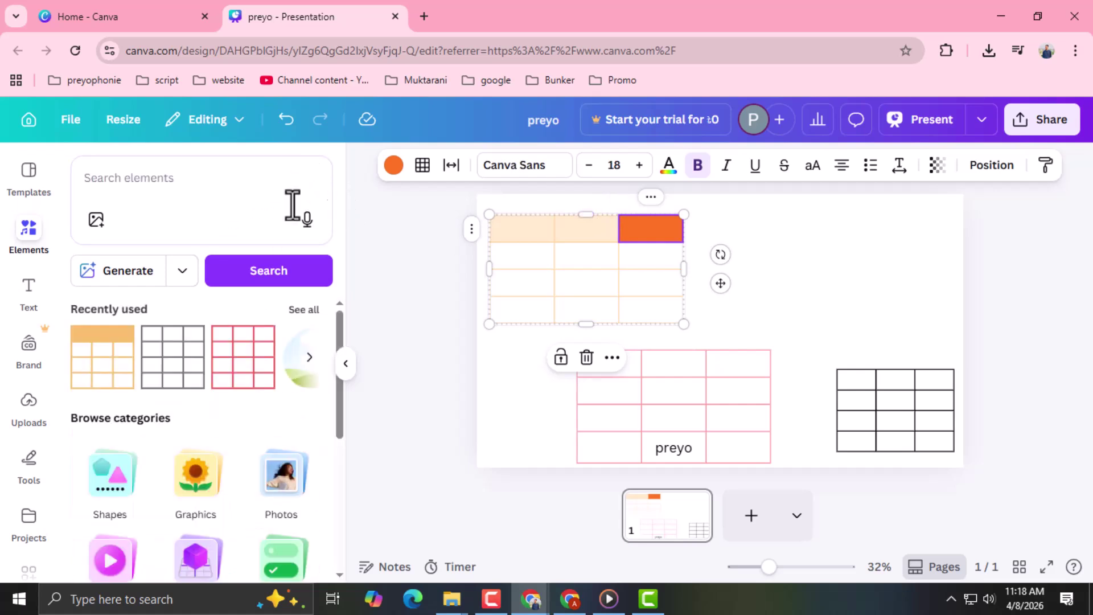
{"action": "scroll", "coordinate": [17, 359], "scroll_direction": "down", "scroll_amount": 3}
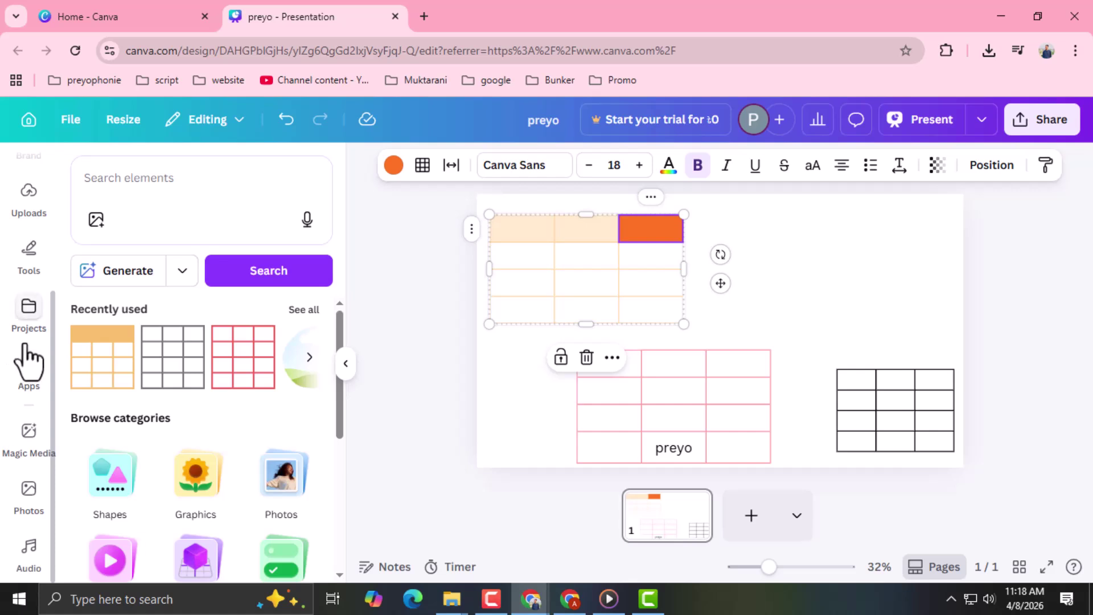
{"action": "scroll", "coordinate": [29, 361], "scroll_direction": "up", "scroll_amount": 3}
{"action": "scroll", "coordinate": [31, 353], "scroll_direction": "down", "scroll_amount": 3}
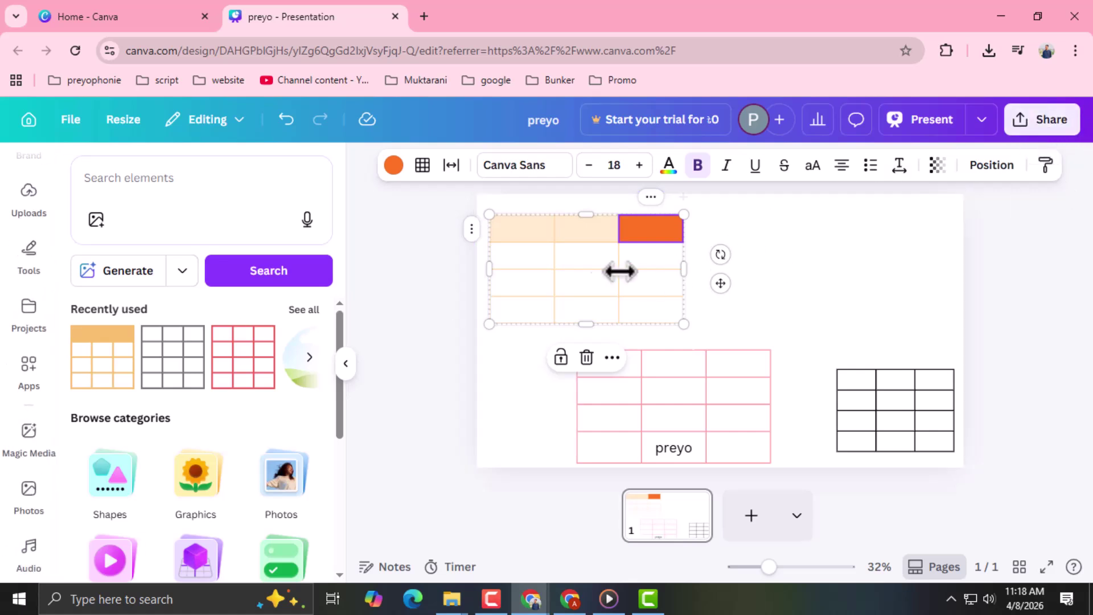
Select the word "preyo" in the pink table and increase its font size to 51.
{"action": "double_click", "coordinate": [672, 445]}
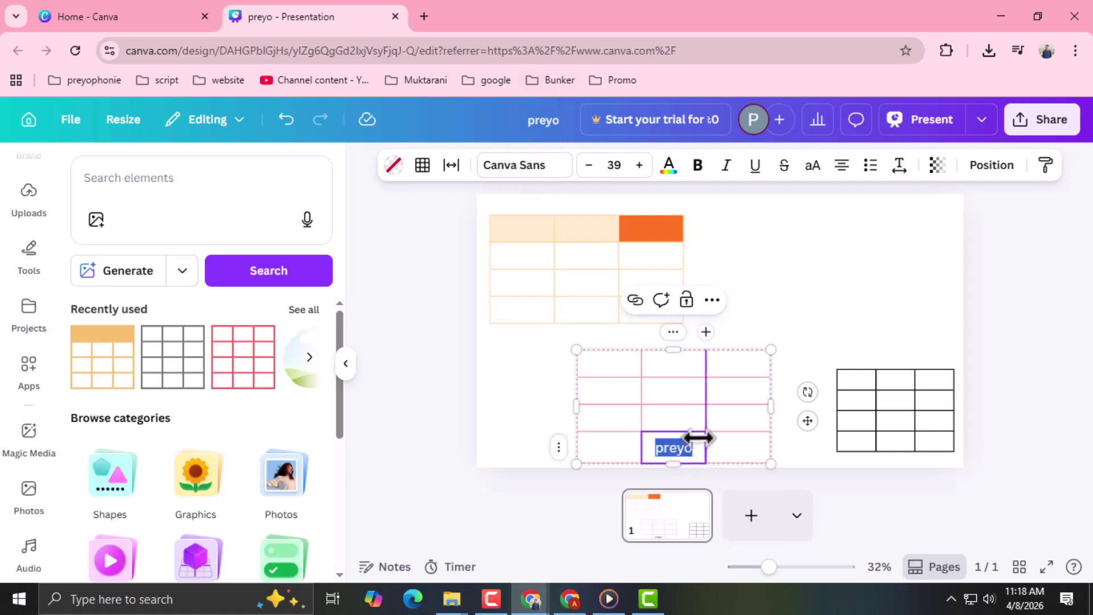
{"action": "left_click", "coordinate": [639, 165]}
{"action": "left_click", "coordinate": [639, 165]}
{"action": "left_click", "coordinate": [638, 165]}
{"action": "left_click", "coordinate": [639, 164]}
{"action": "left_click", "coordinate": [638, 165]}
{"action": "left_click", "coordinate": [639, 164]}
{"action": "left_click", "coordinate": [639, 165]}
{"action": "left_click", "coordinate": [639, 164]}
{"action": "left_click", "coordinate": [638, 165]}
{"action": "left_click", "coordinate": [639, 165]}
{"action": "left_click", "coordinate": [638, 165]}
{"action": "left_click", "coordinate": [639, 165]}
{"action": "left_click", "coordinate": [638, 165]}
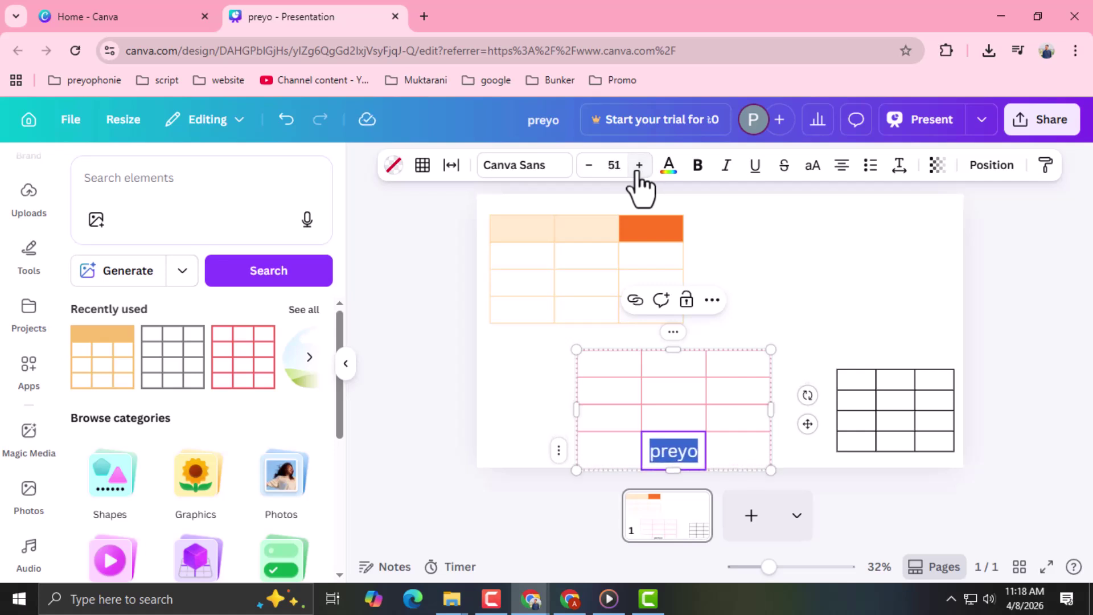
{"action": "right_click", "coordinate": [927, 505]}
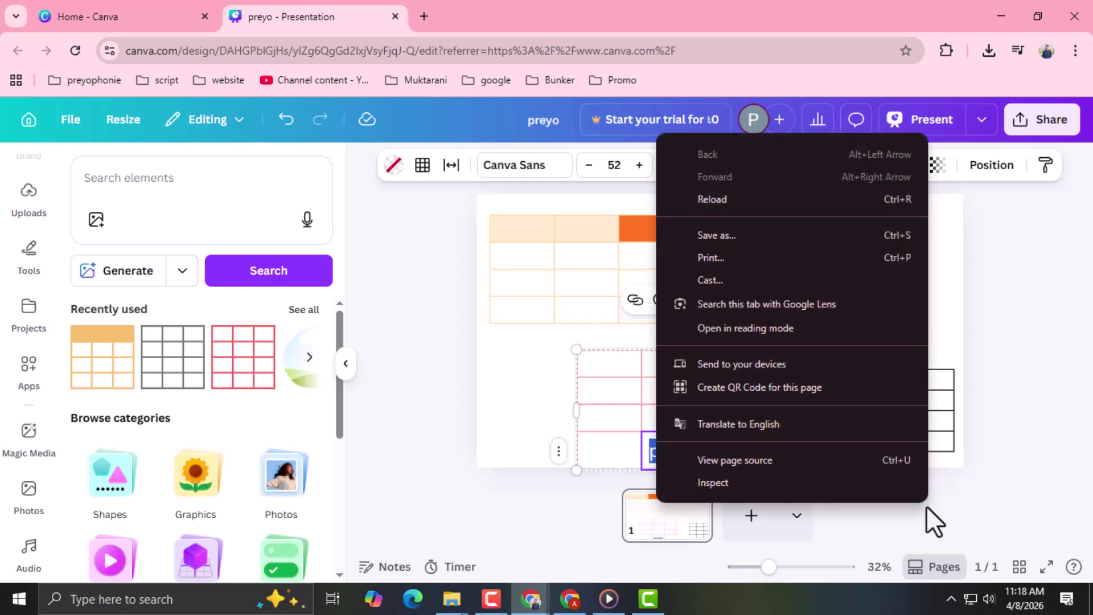
{"action": "left_click", "coordinate": [926, 505]}
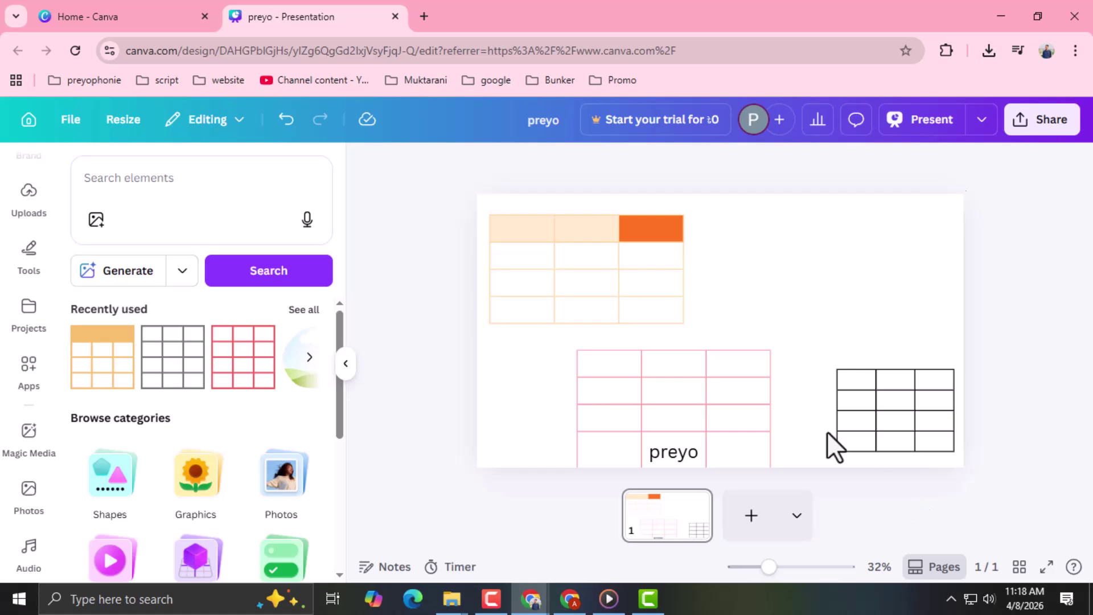
Fill the middle header cell of the orange-bordered table with deep blue (#1800ad) from the default solid colors.
{"action": "left_click", "coordinate": [600, 221]}
{"action": "left_click", "coordinate": [595, 231]}
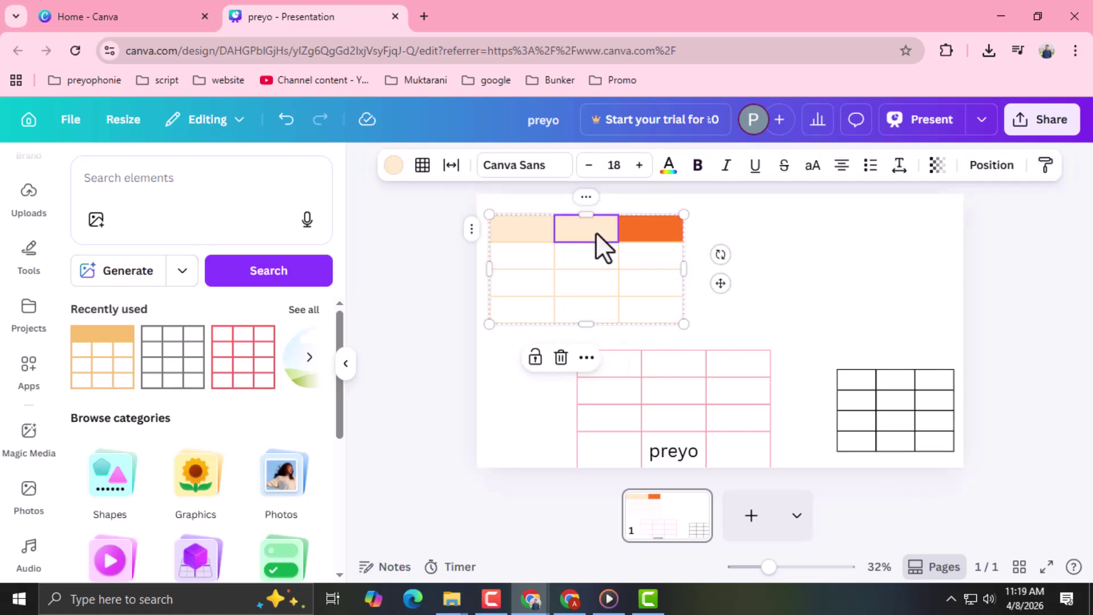
{"action": "left_click", "coordinate": [392, 168]}
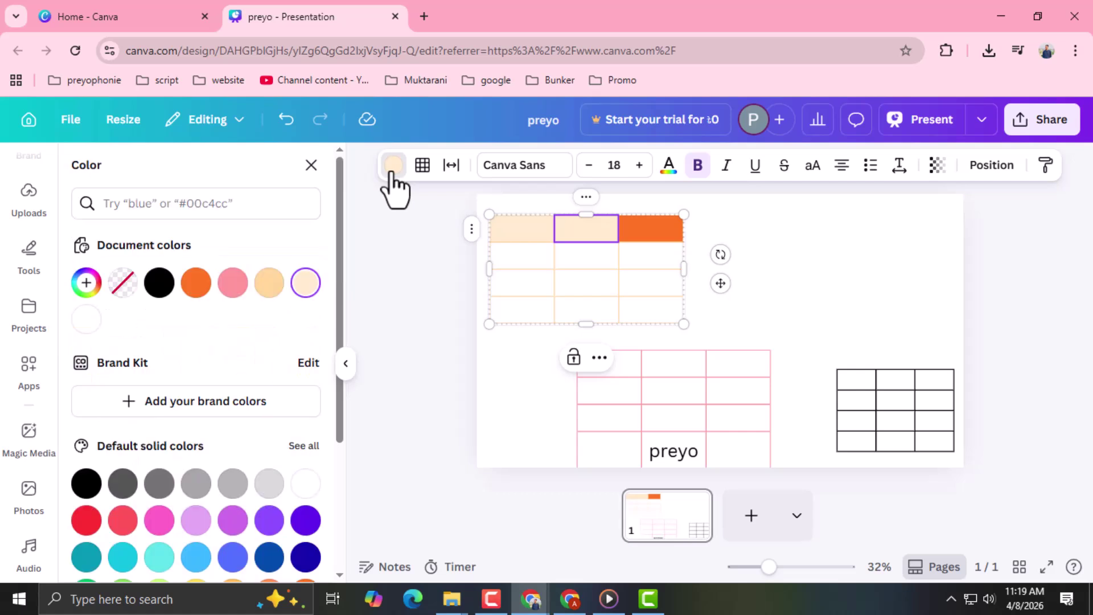
{"action": "scroll", "coordinate": [316, 432], "scroll_direction": "down", "scroll_amount": 3}
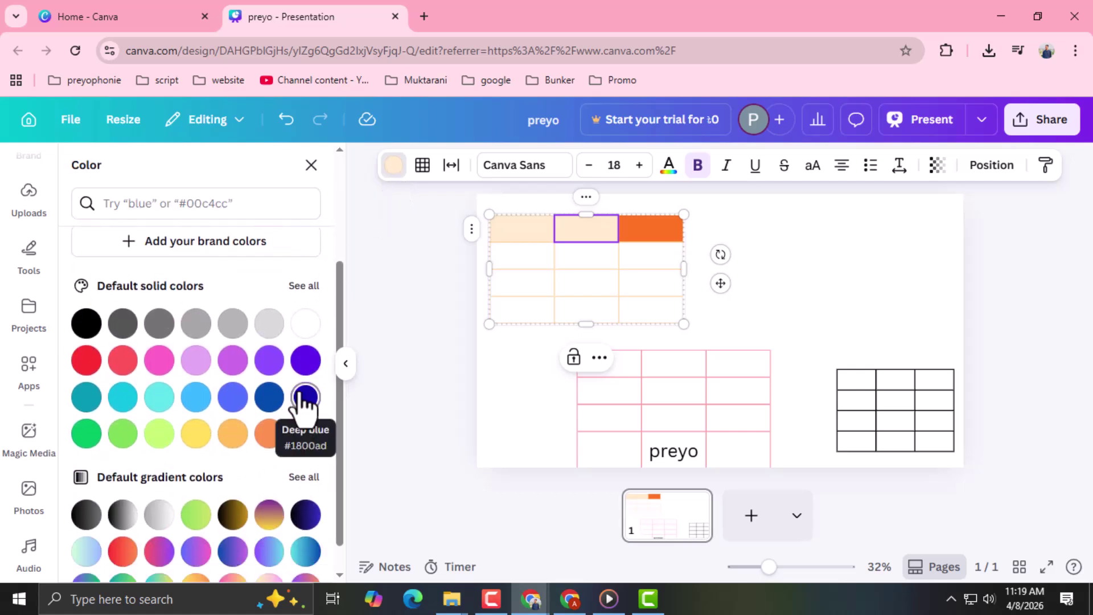
{"action": "left_click", "coordinate": [306, 396]}
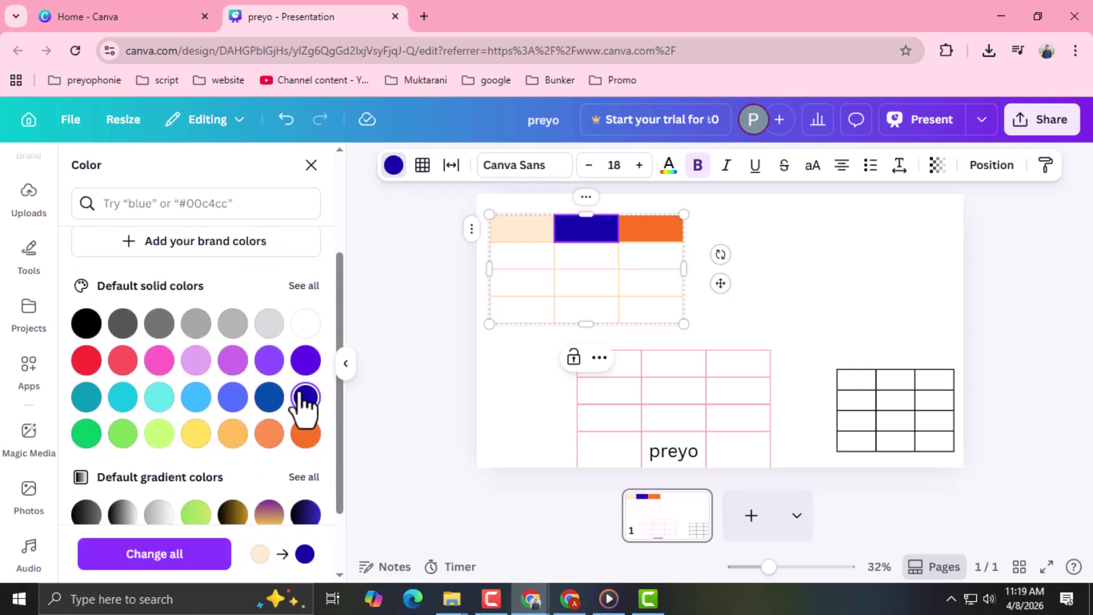
Fill the first header cell of the same table with light green from the default solid colors and close the color choices.
{"action": "left_click", "coordinate": [518, 227]}
{"action": "left_click", "coordinate": [123, 433]}
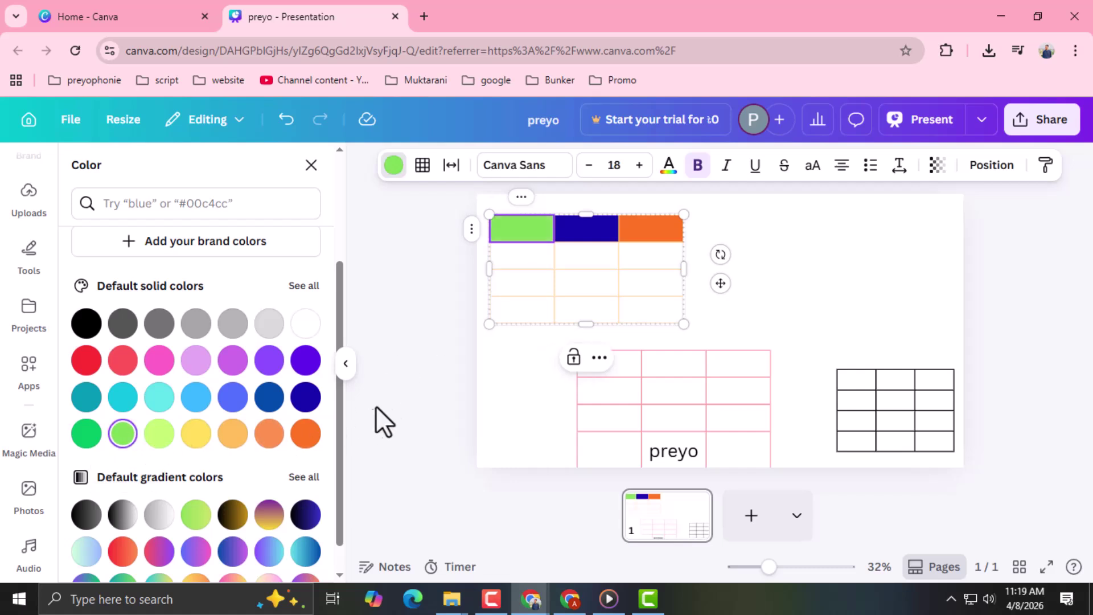
{"action": "key", "text": "Escape"}
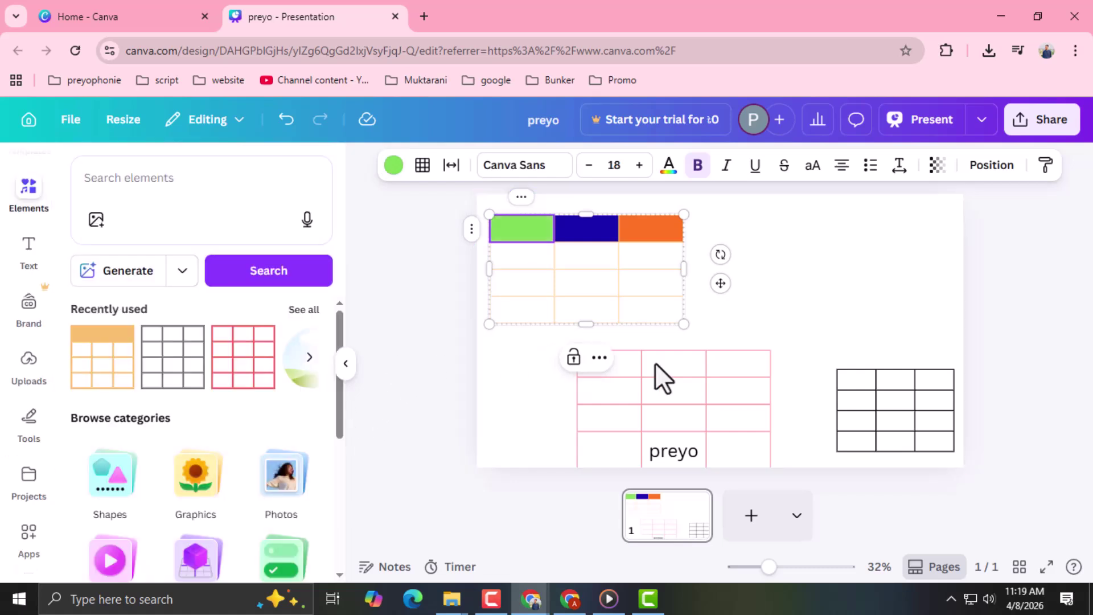
Fill the middle cell in the second row of the pink table with orange from the document colors.
{"action": "double_click", "coordinate": [684, 387]}
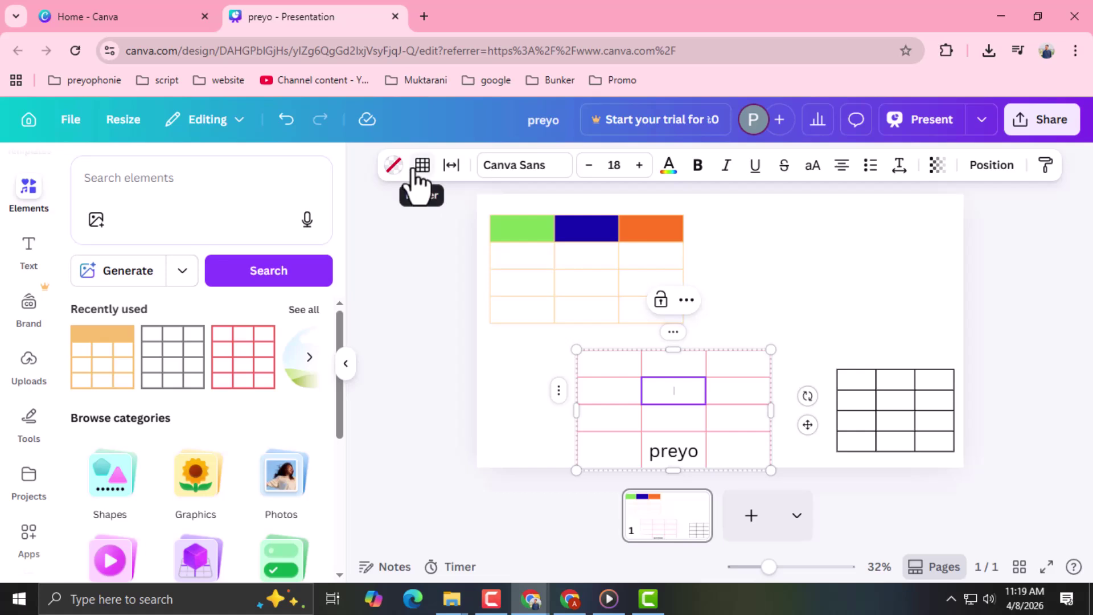
{"action": "left_click", "coordinate": [392, 166]}
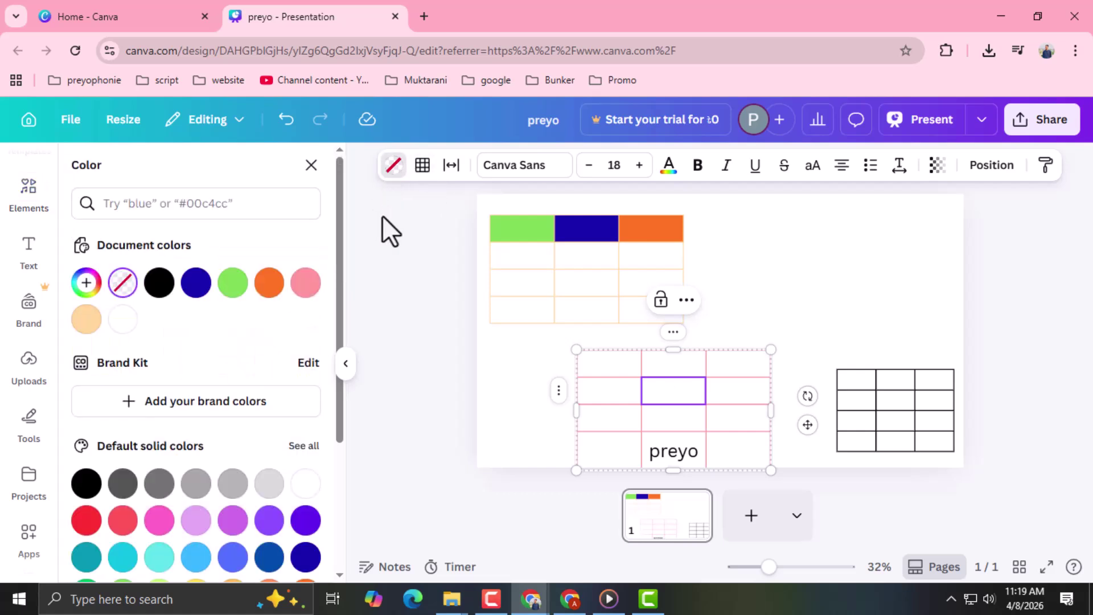
{"action": "left_click", "coordinate": [271, 284]}
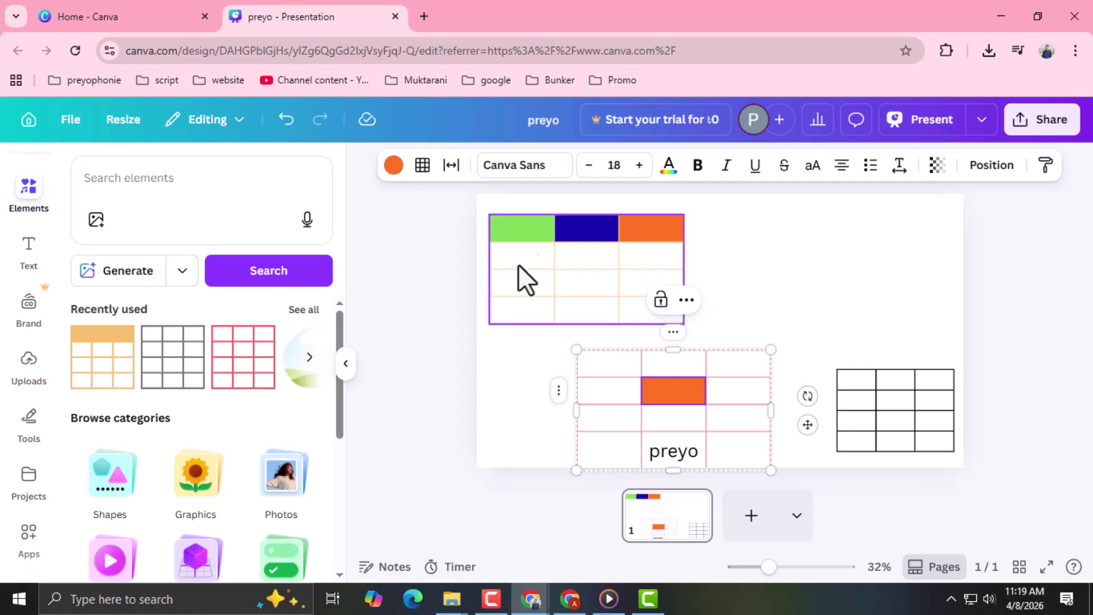
Try the left-border option on the orange cell of the pink table and switch back to all borders.
{"action": "left_click", "coordinate": [422, 170]}
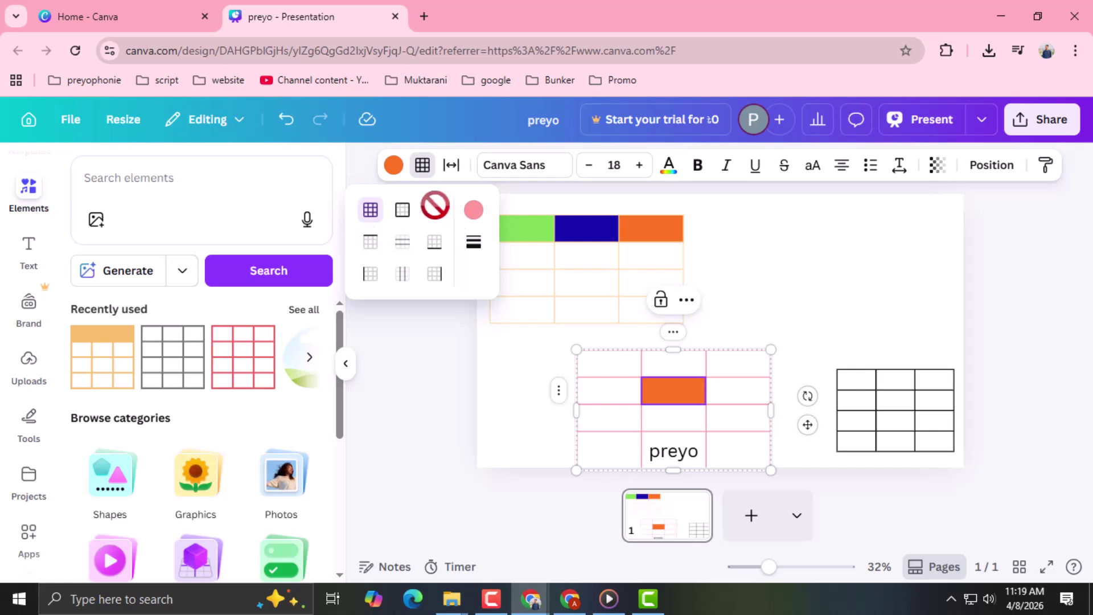
{"action": "left_click", "coordinate": [368, 279]}
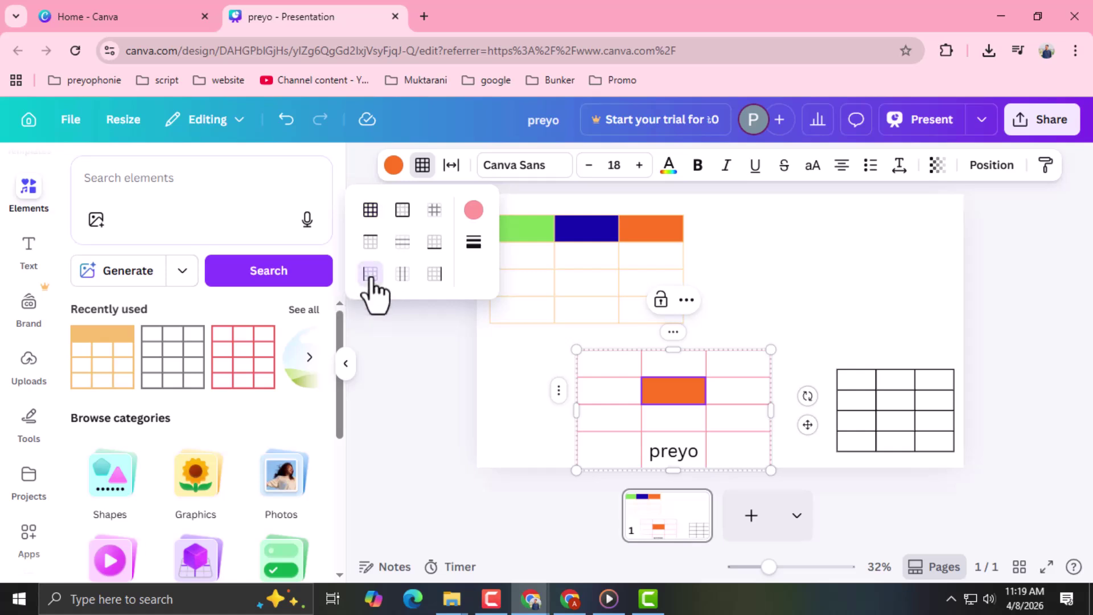
{"action": "left_click", "coordinate": [370, 210]}
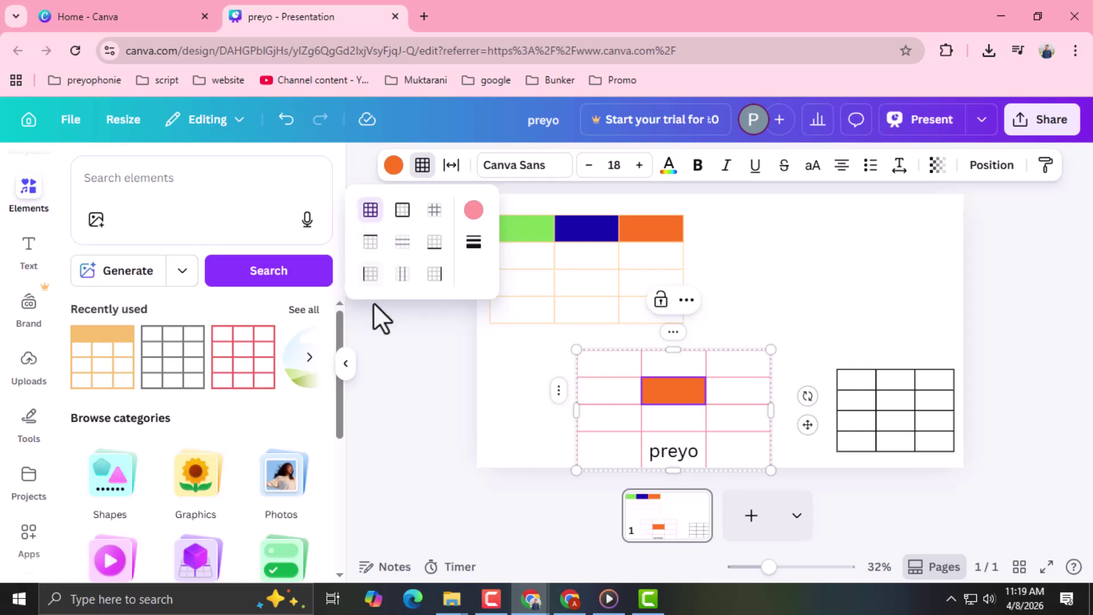
{"action": "left_click", "coordinate": [407, 338]}
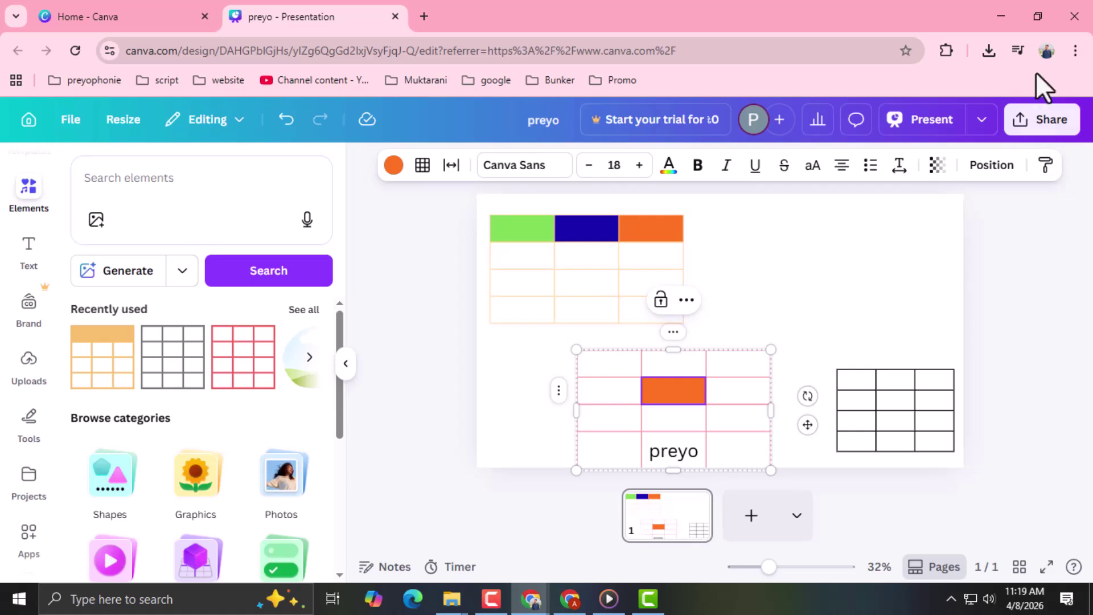
Open the download settings for sharing the design.
{"action": "left_click", "coordinate": [1037, 121]}
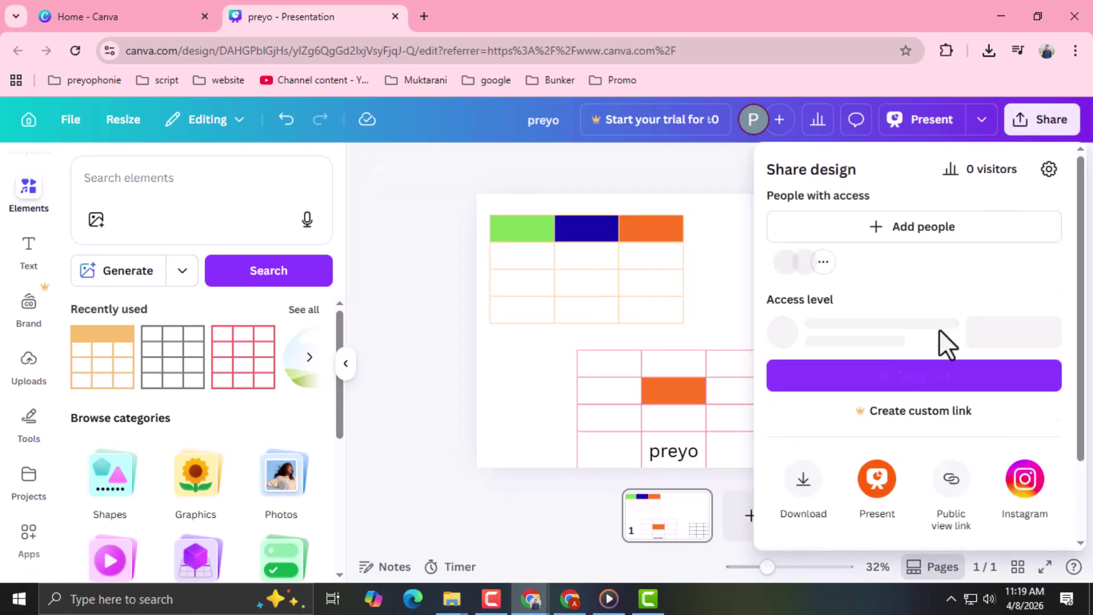
{"action": "left_click", "coordinate": [795, 483]}
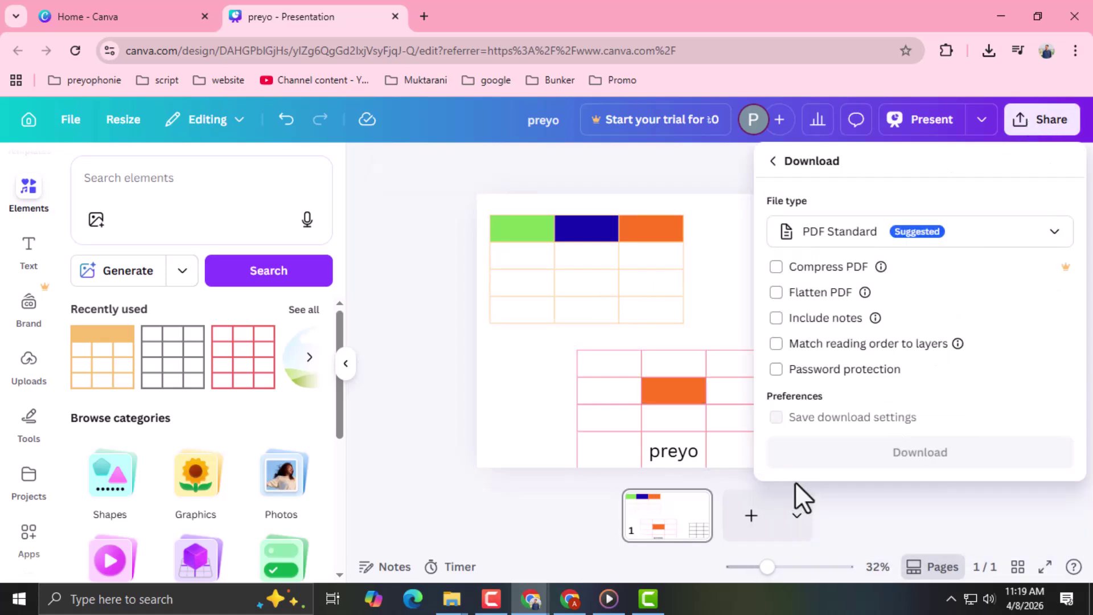